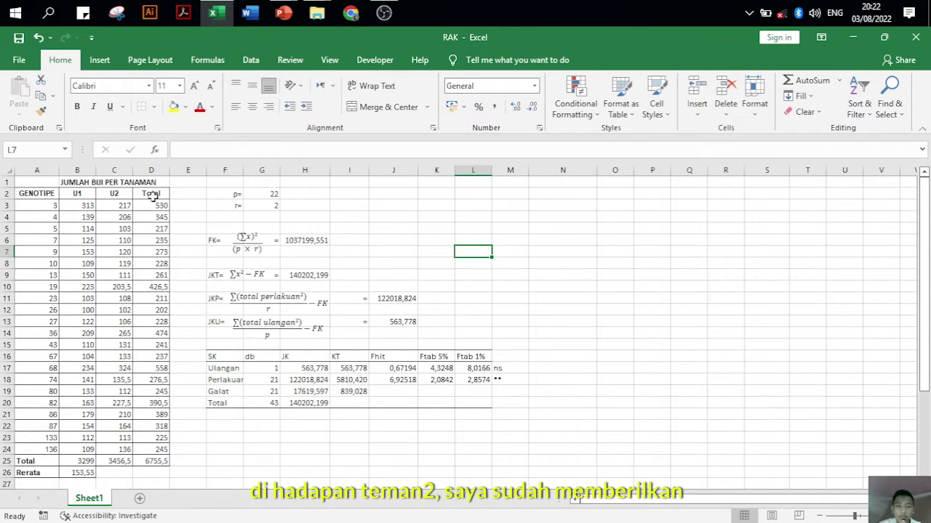
Review the seeds-per-plant data table in A1:D25, including its list of genotypes in column A
click(57, 195)
click(36, 182)
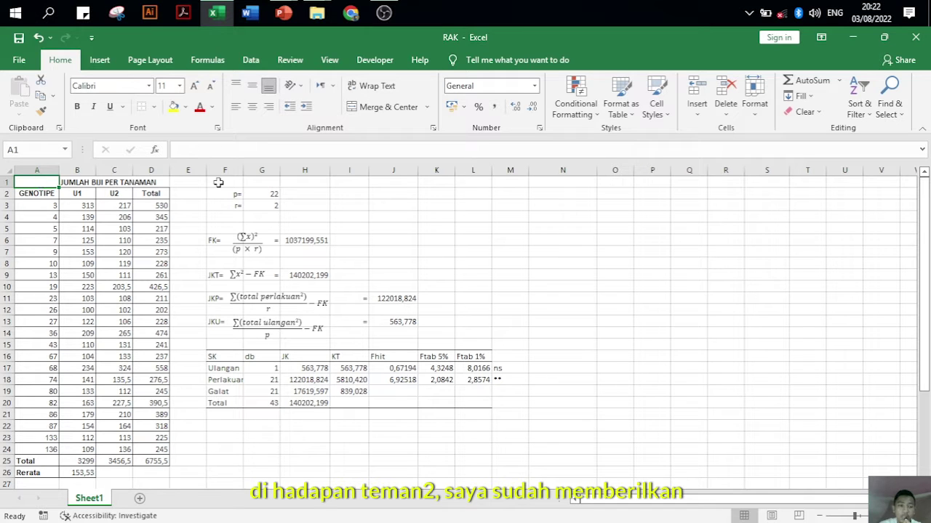
click(228, 183)
click(39, 193)
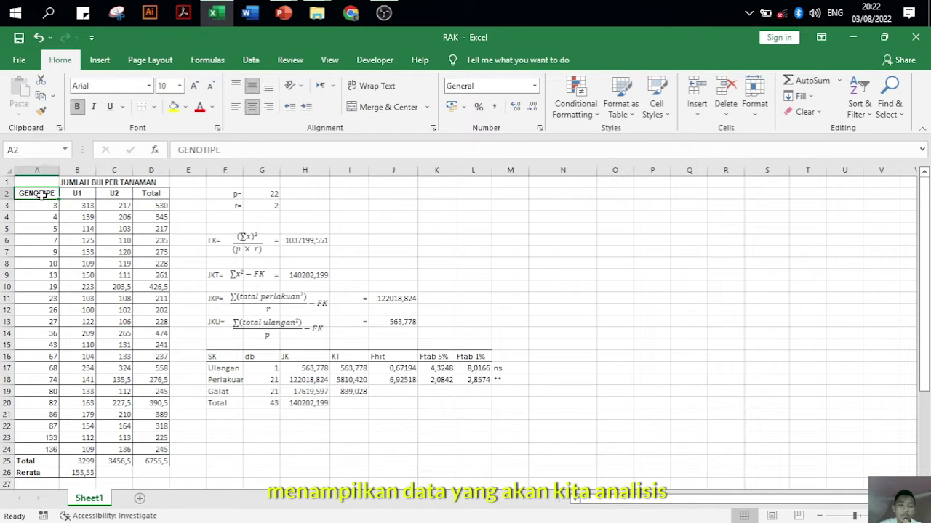
drag(42, 182, 167, 459)
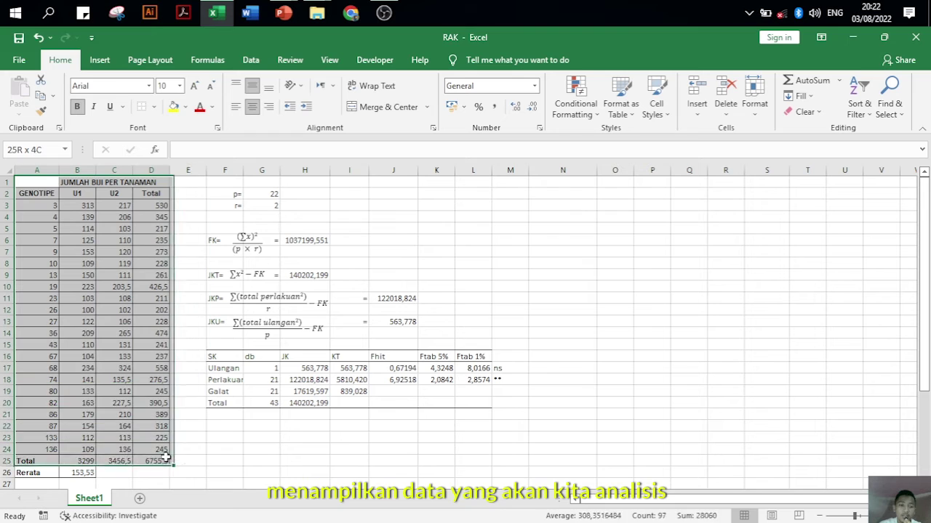
click(188, 449)
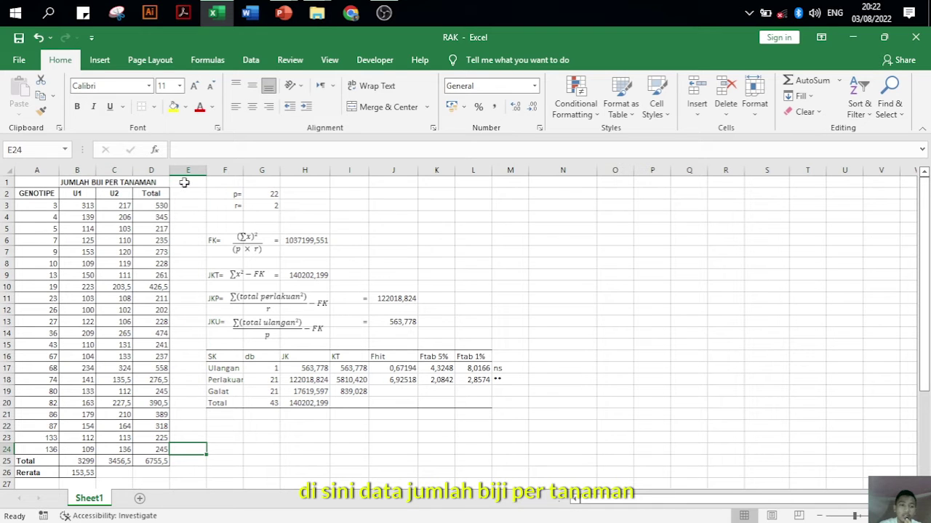
click(51, 204)
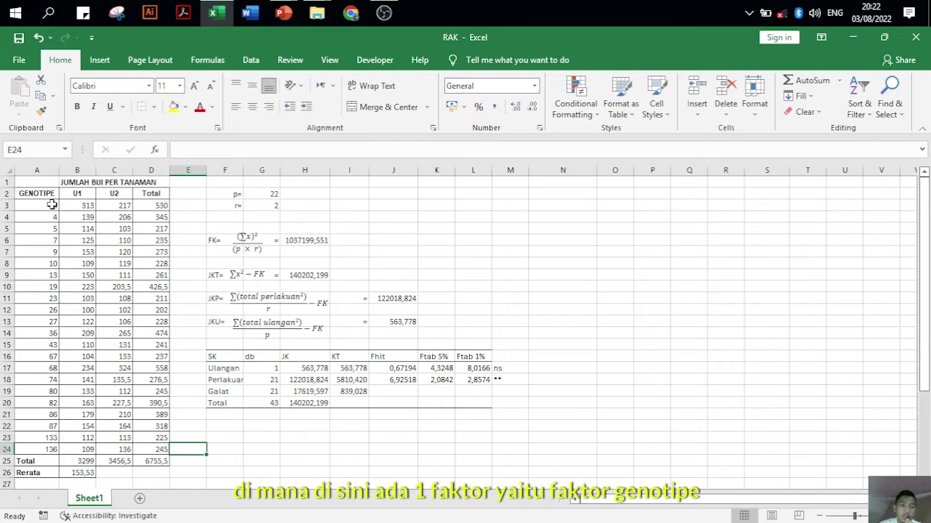
click(46, 448)
click(44, 206)
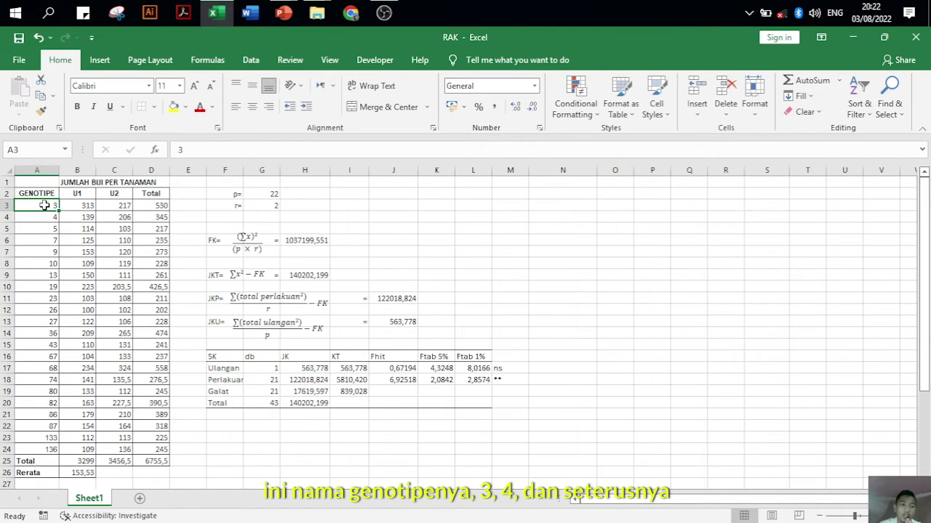
Examine the replication columns U1 and U2 and the Total column of the data table
click(82, 193)
click(113, 194)
drag(113, 194, 127, 436)
click(84, 197)
click(111, 195)
click(187, 228)
click(166, 194)
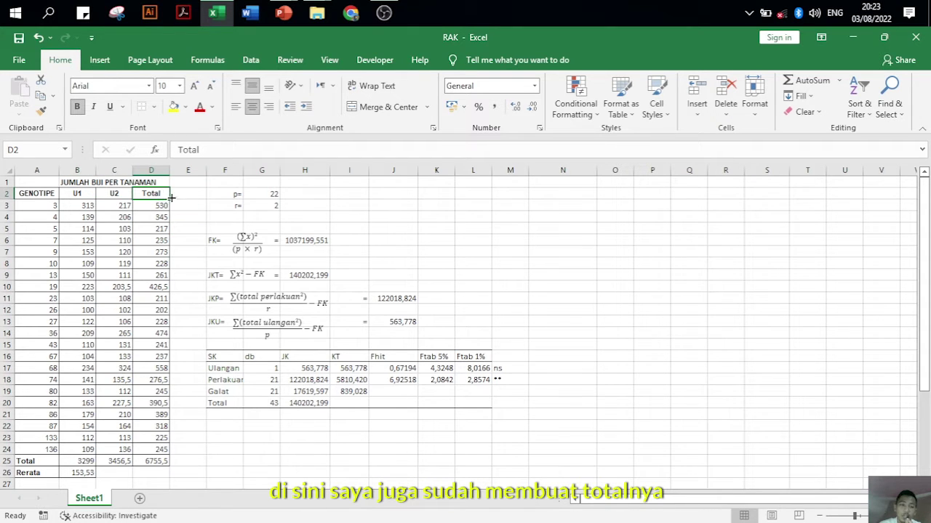
Inspect the SUM formulas for the first genotype's total, the U1 and U2 totals and the grand total
click(161, 206)
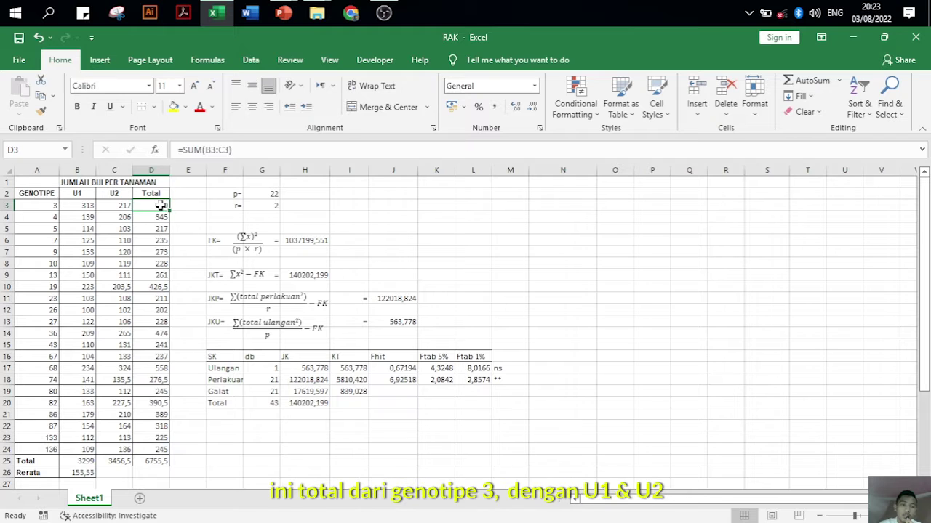
double_click(160, 206)
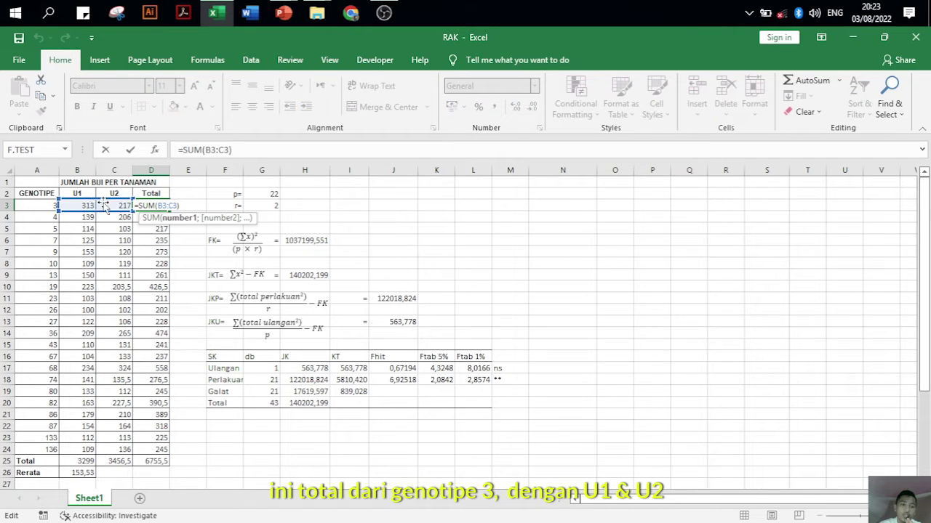
key(Return)
double_click(88, 461)
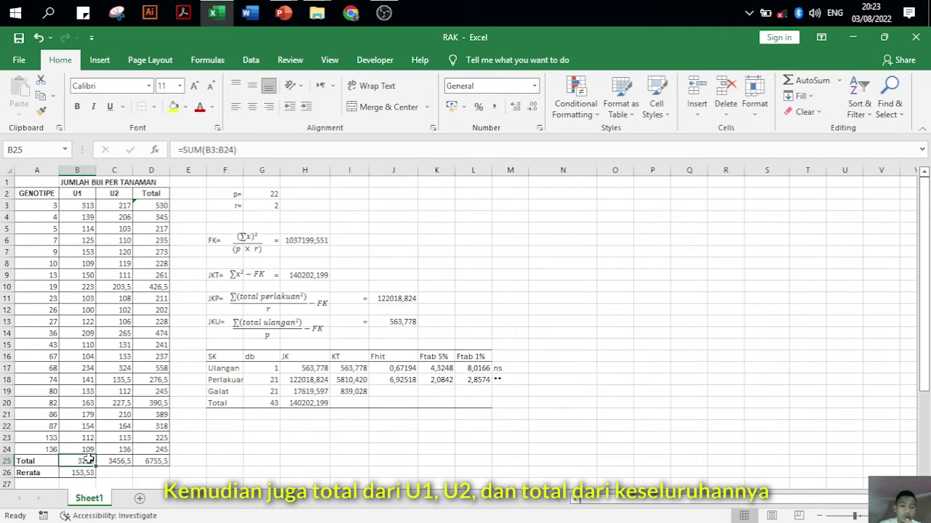
click(116, 461)
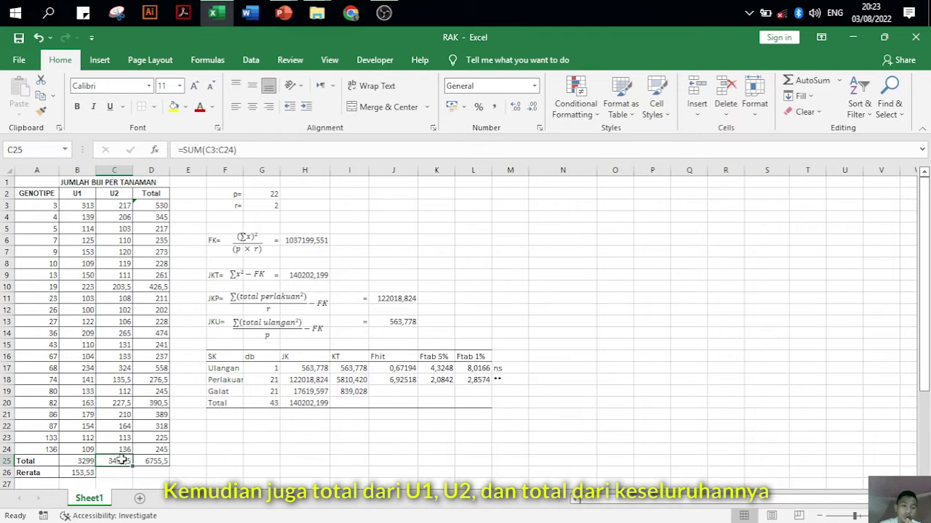
double_click(116, 461)
click(156, 461)
double_click(157, 461)
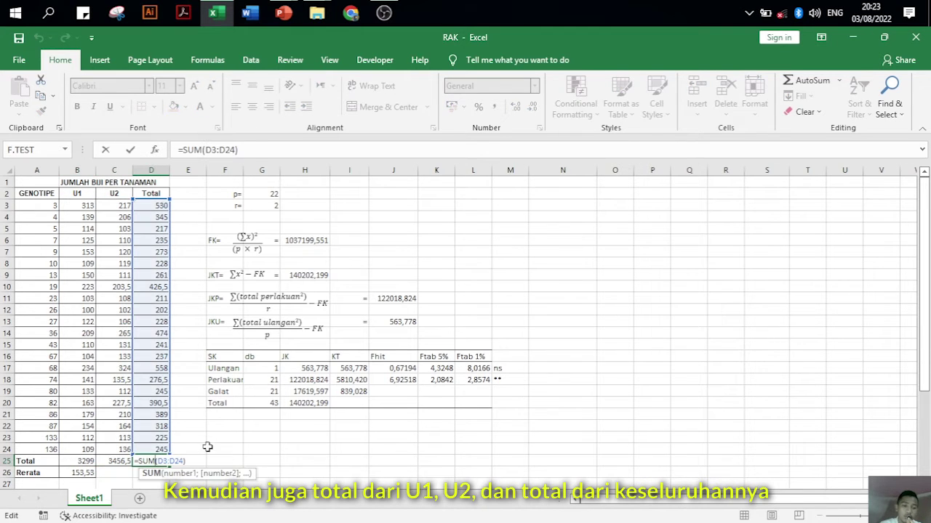
click(258, 426)
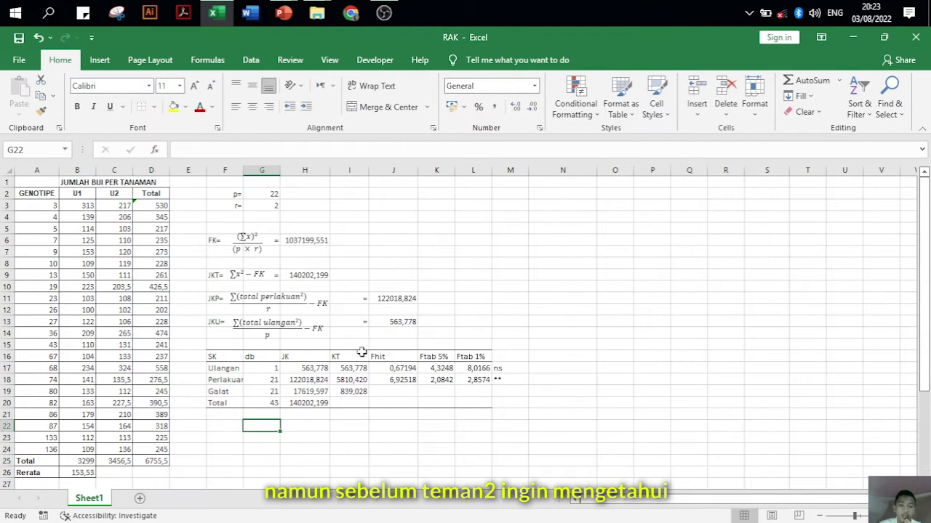
click(544, 291)
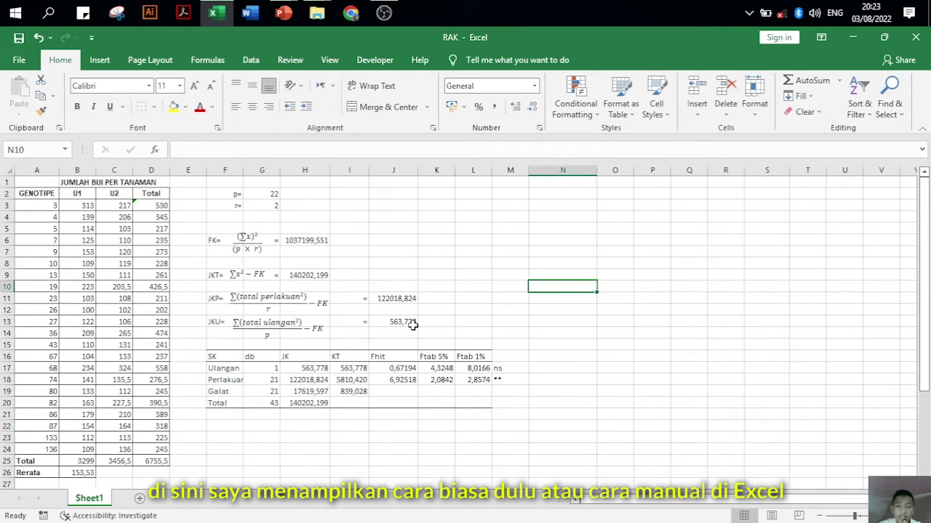
click(220, 217)
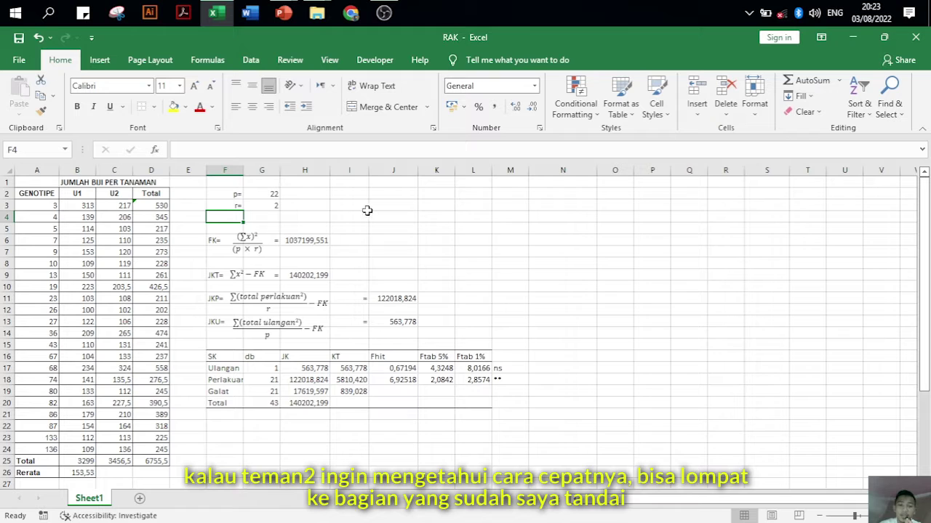
click(427, 227)
click(440, 205)
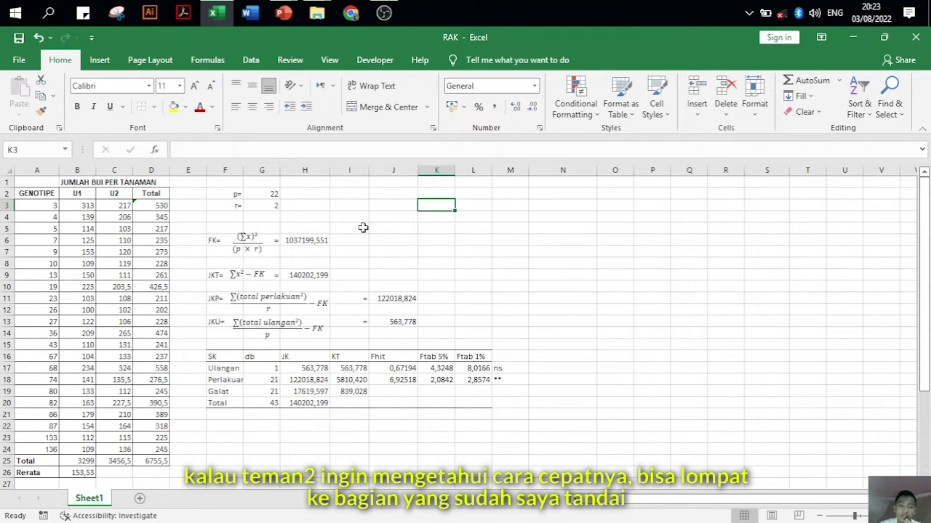
click(229, 217)
click(225, 243)
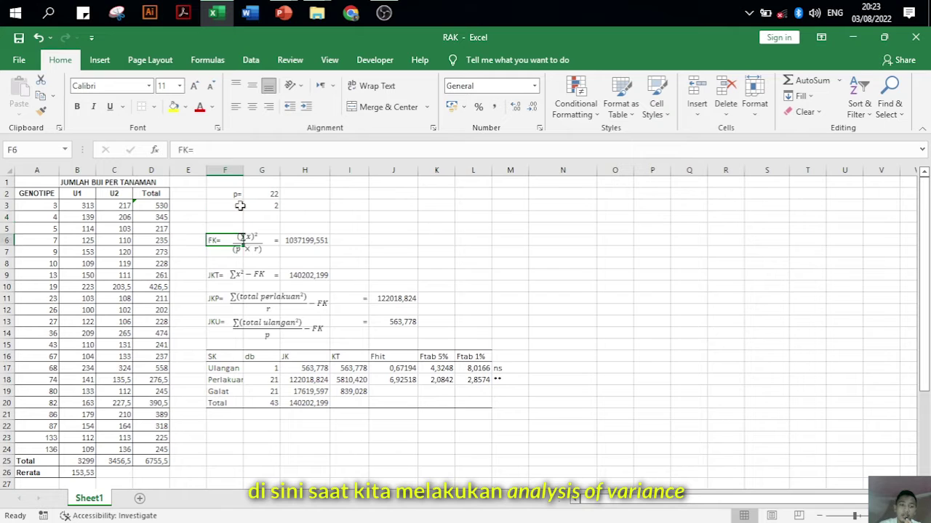
click(349, 240)
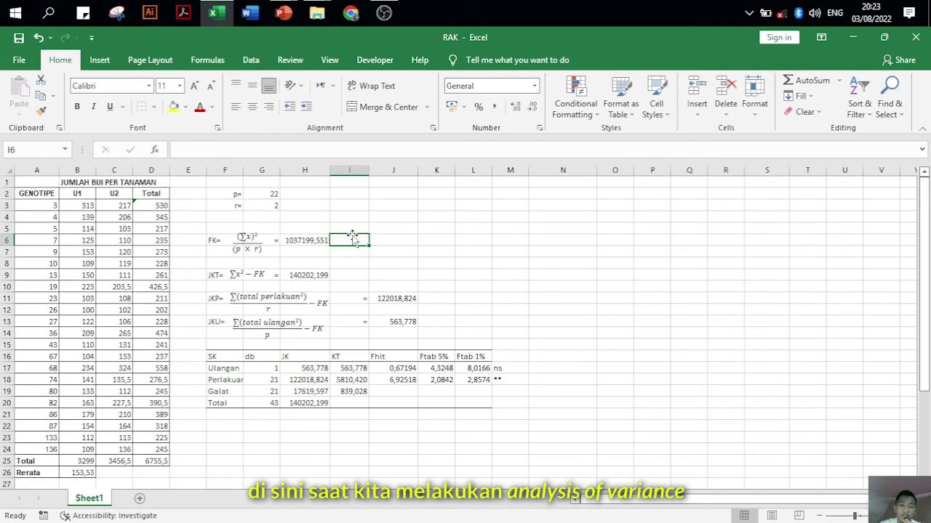
click(221, 238)
Check the number of treatments p in G2 against the genotype list, and the number of replications r in G3
click(234, 194)
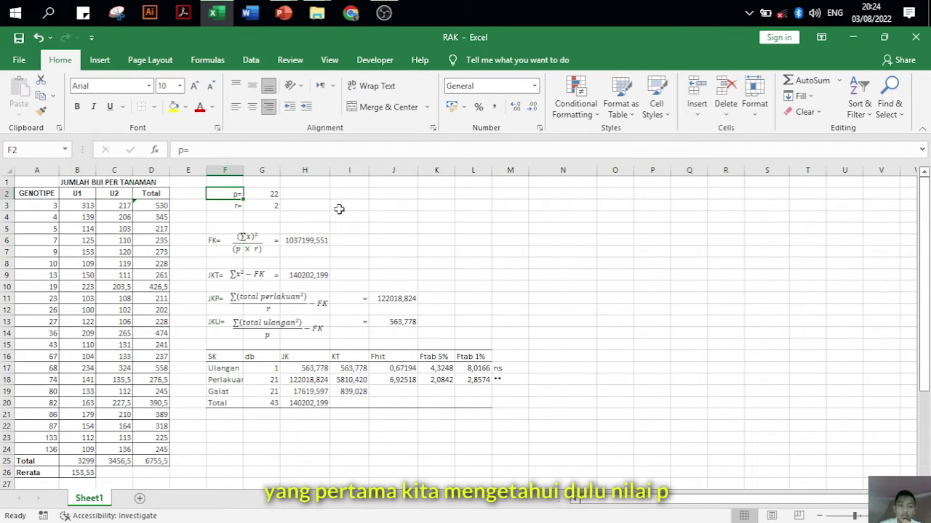
click(272, 193)
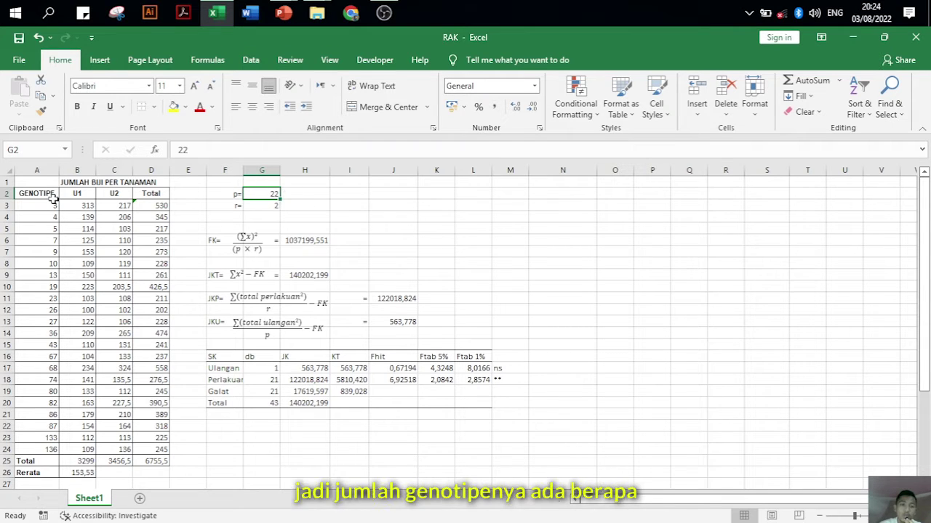
click(53, 205)
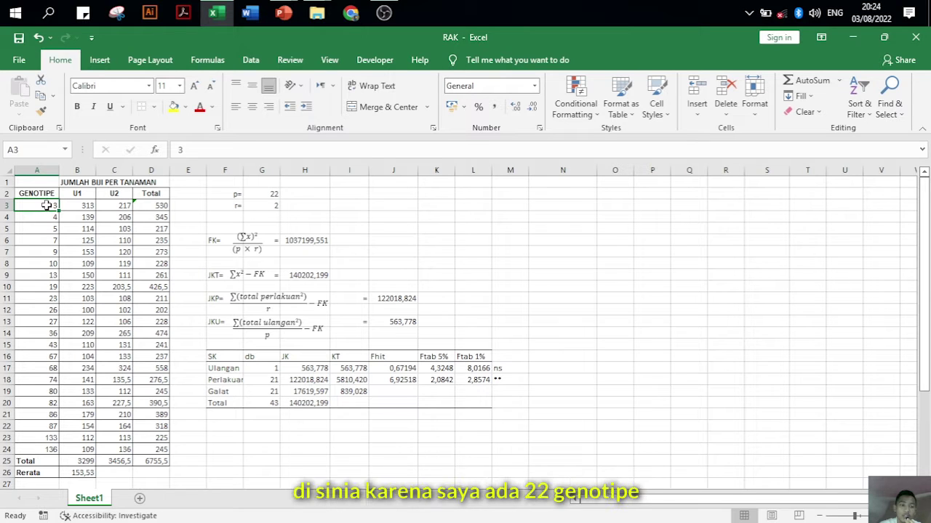
click(260, 195)
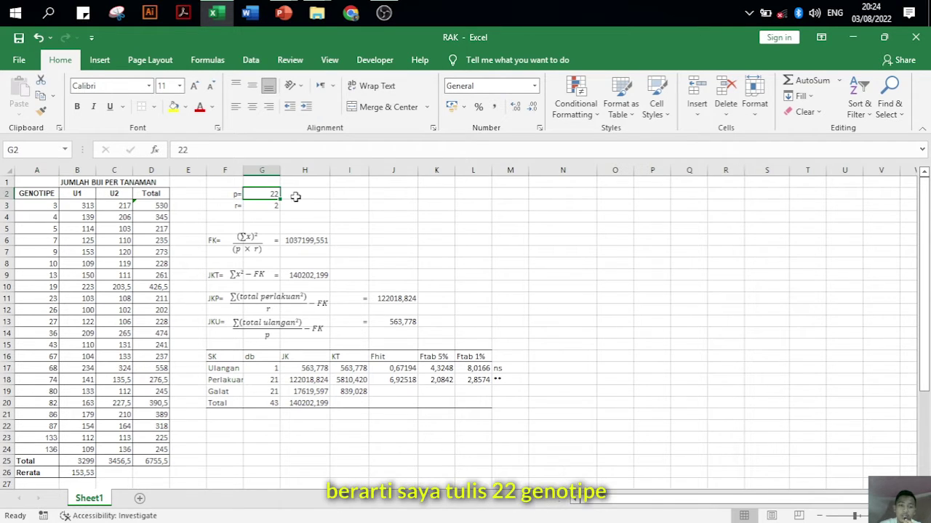
click(240, 207)
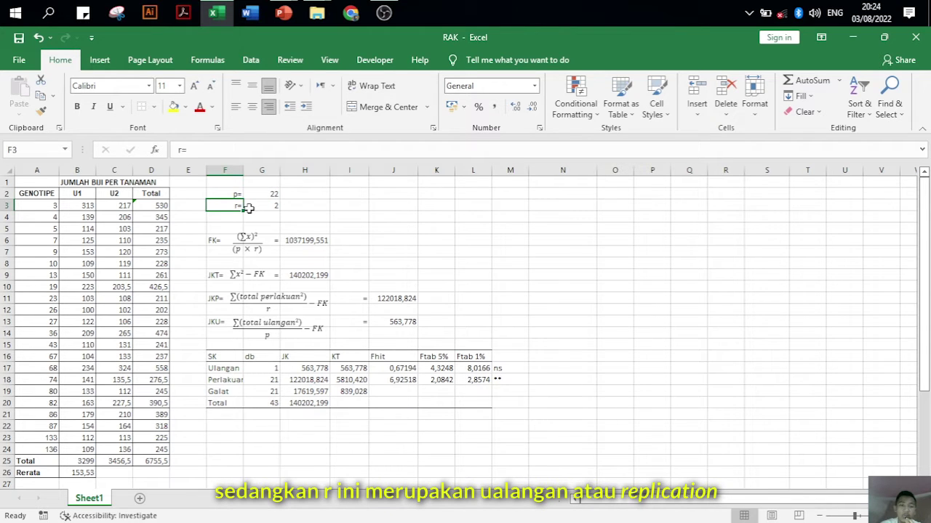
click(274, 208)
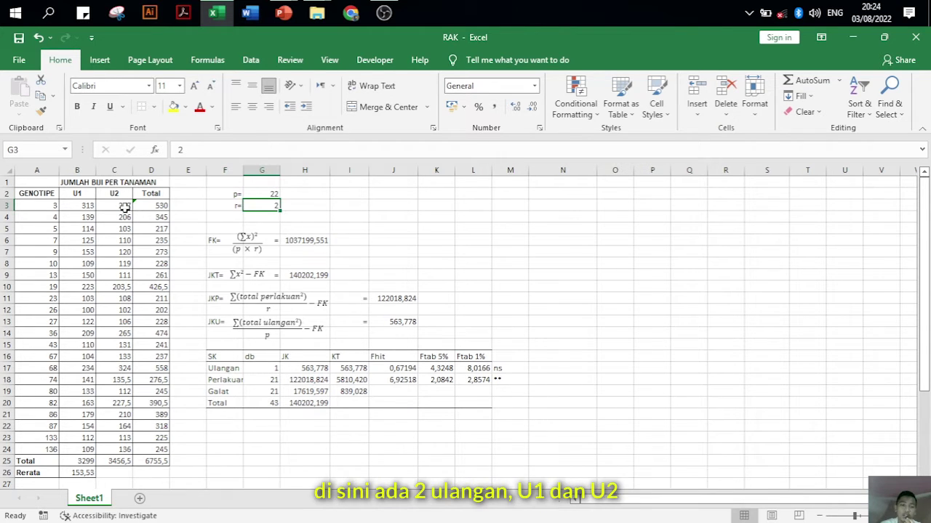
Examine the correction factor (FK) equation at a larger zoom and the Excel formula in H6 that calculates it
click(380, 240)
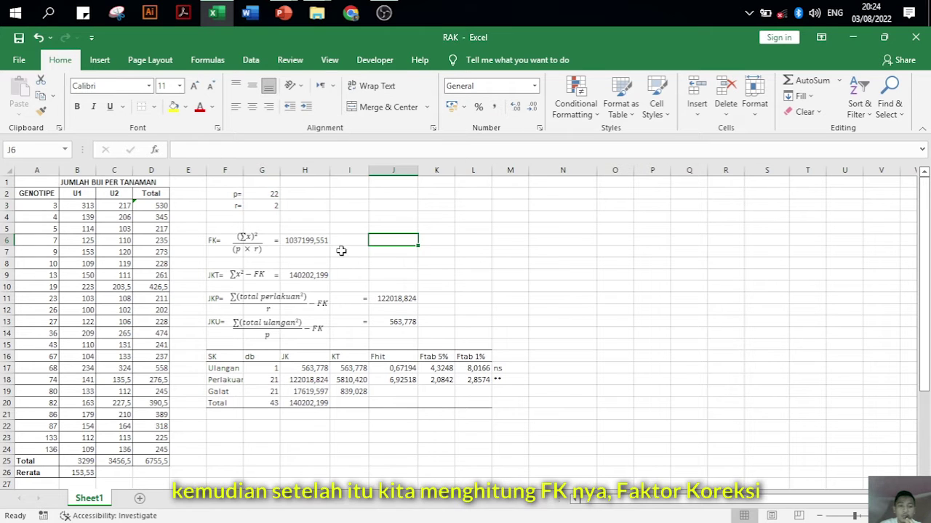
click(371, 250)
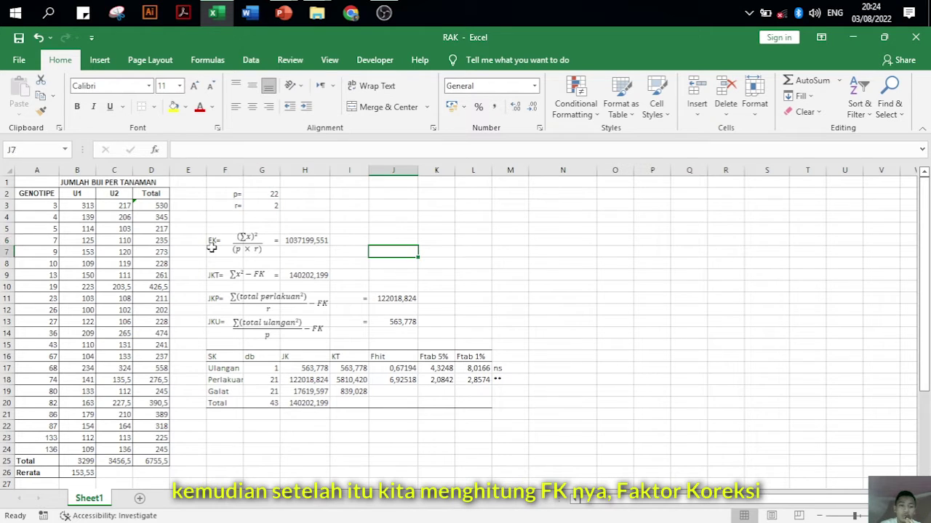
click(217, 244)
click(294, 252)
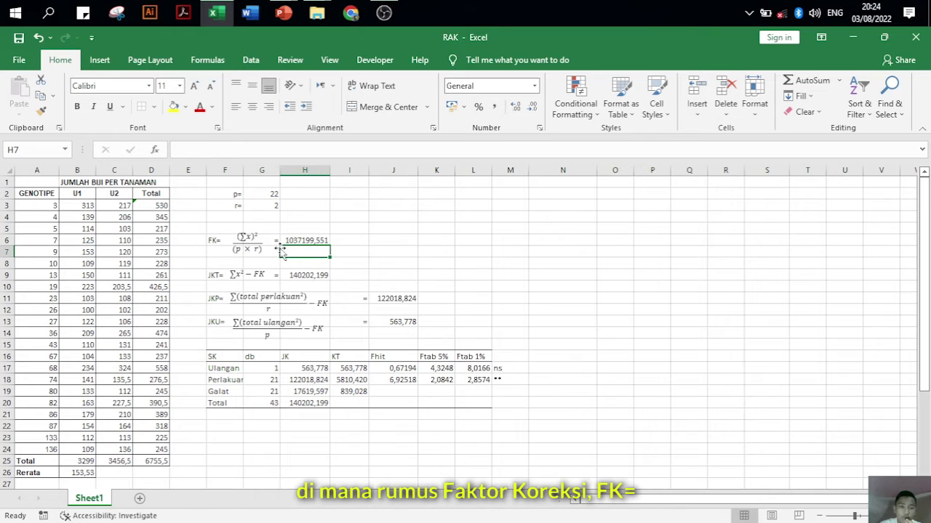
scroll(138, 282, up, 2)
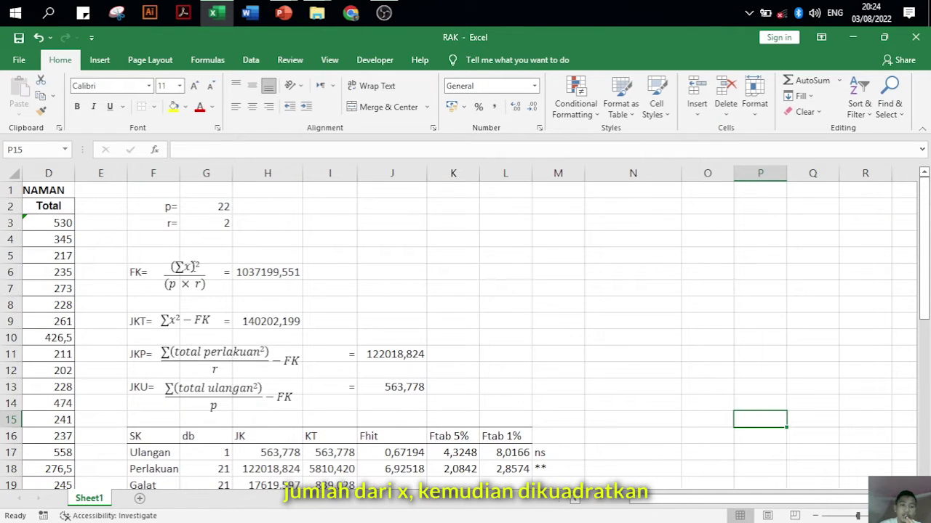
drag(643, 499, 618, 499)
click(123, 228)
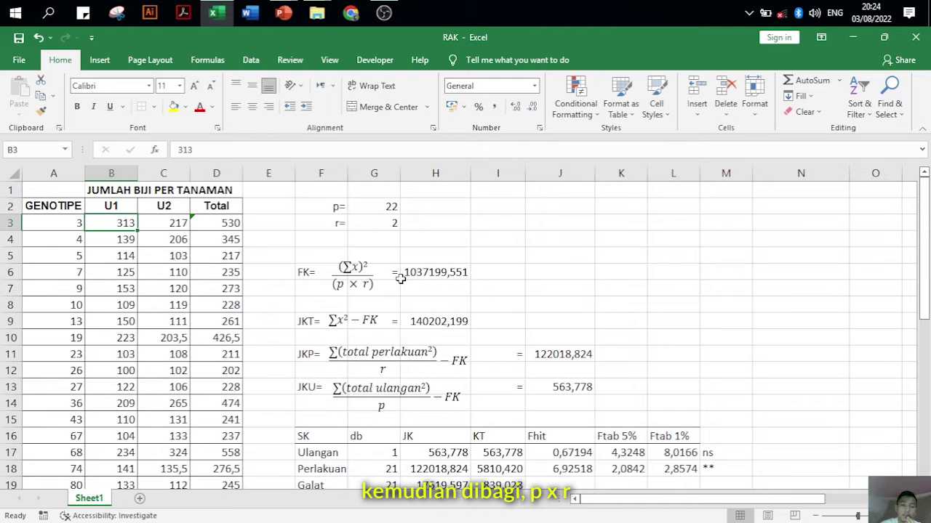
click(458, 271)
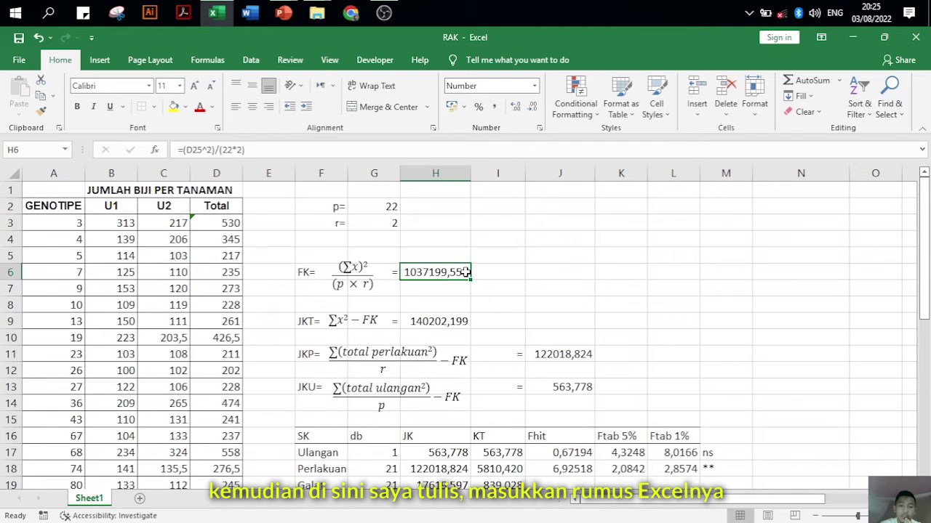
key(Return)
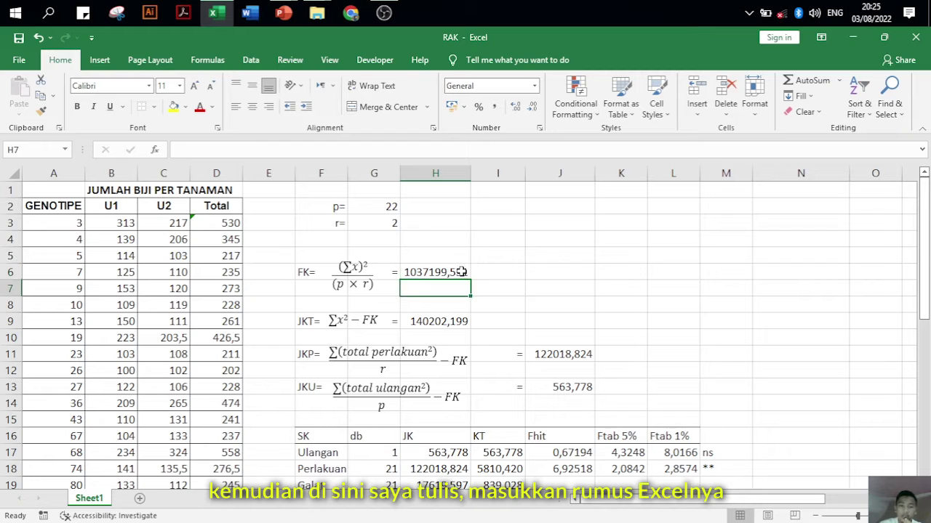
Collapse the ribbon to show the whole data table and trace the cell reference in the FK formula in H6
click(815, 516)
key(ctrl+F1)
double_click(363, 190)
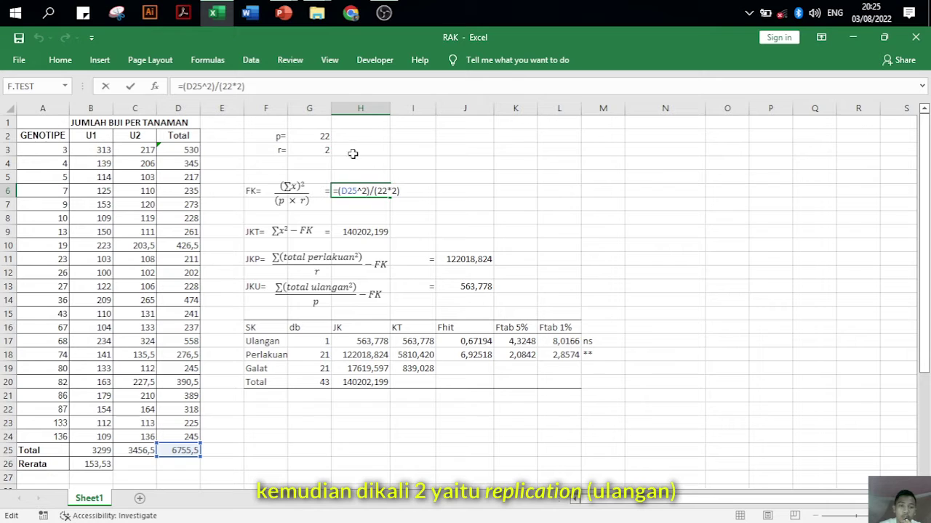
key(Return)
click(364, 191)
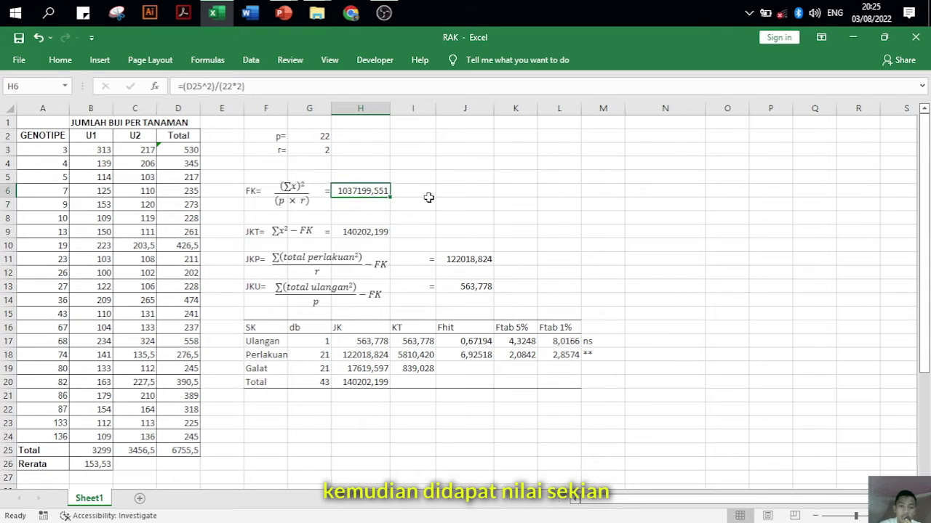
Trace the observations that the JKT equation squares and sums, from B3 through the last U2 value in C24
click(258, 231)
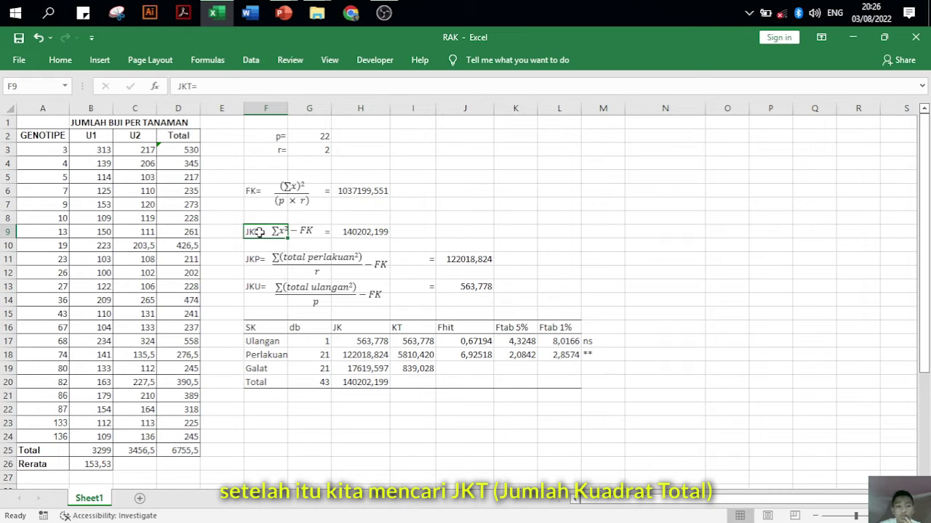
click(256, 218)
key(Up)
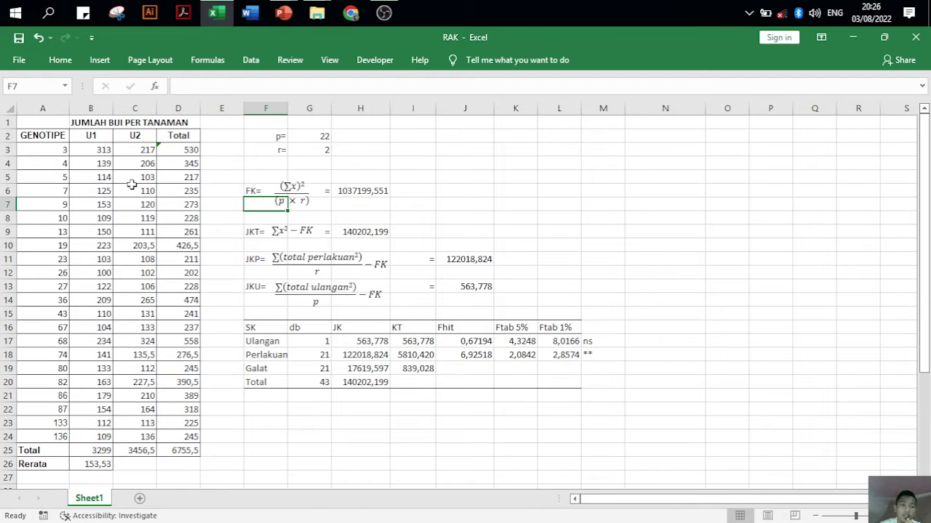
click(98, 152)
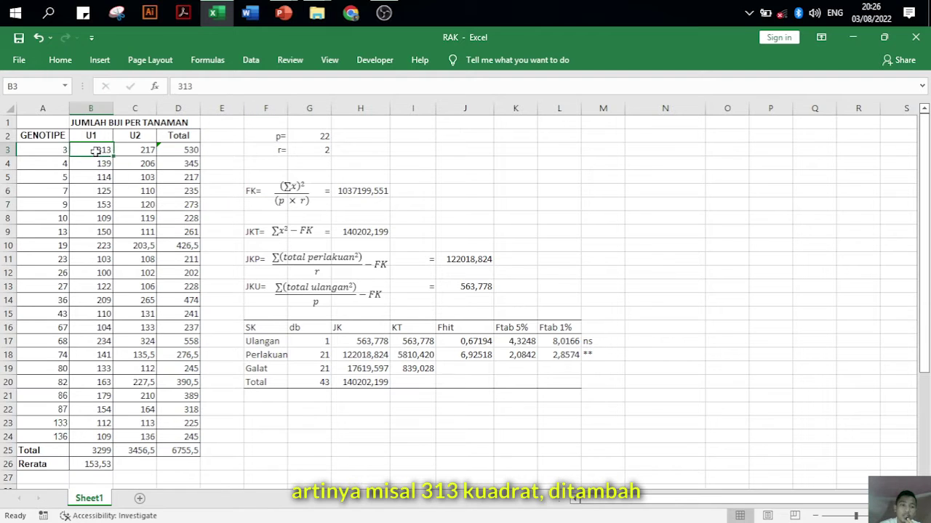
click(147, 153)
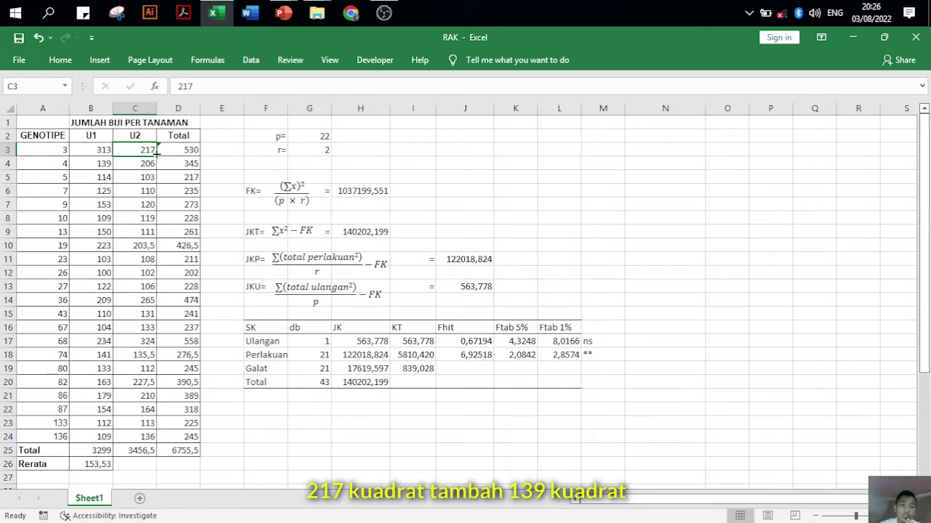
click(110, 164)
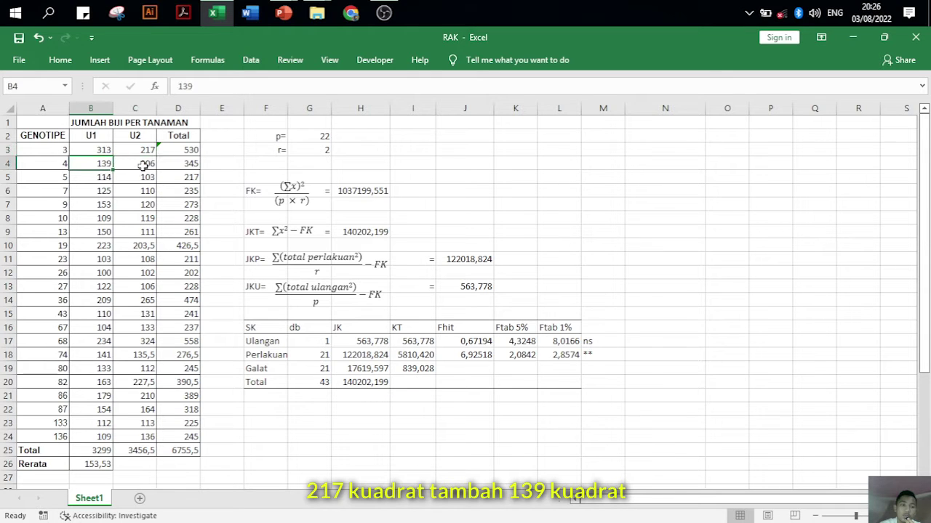
click(148, 437)
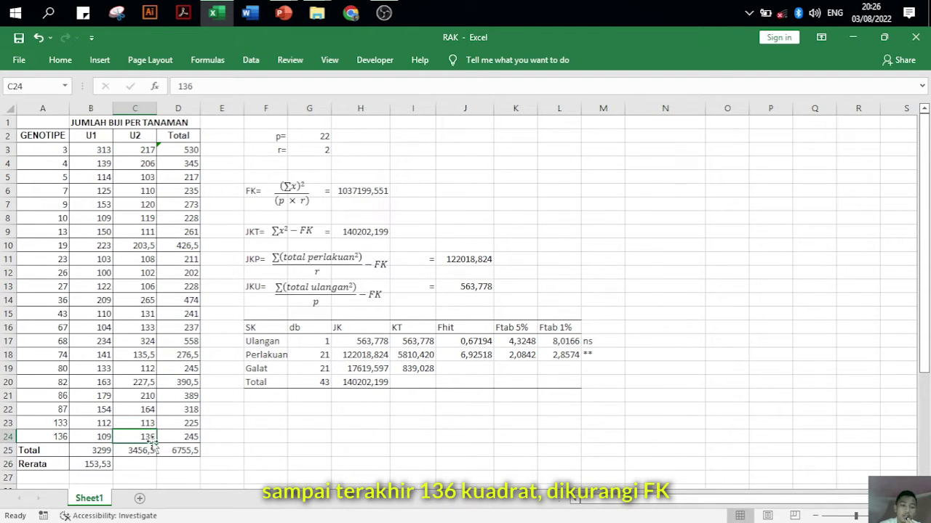
Inspect the total sum of squares (JKT) formula in H9 and the cells it references
click(299, 233)
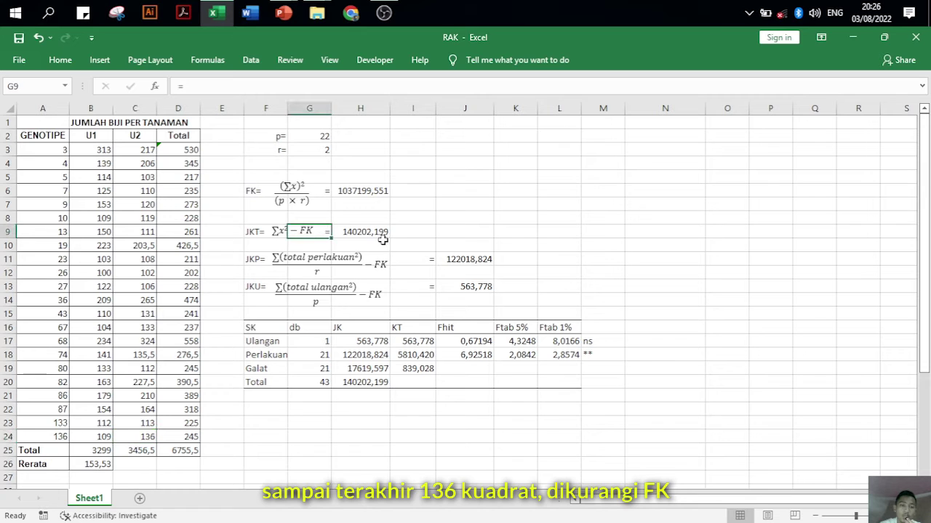
double_click(374, 231)
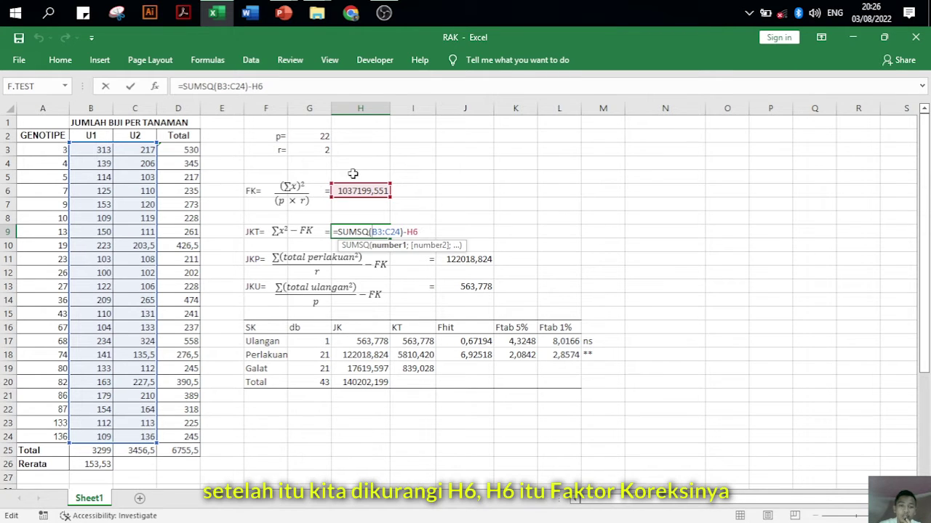
key(ctrl+Return)
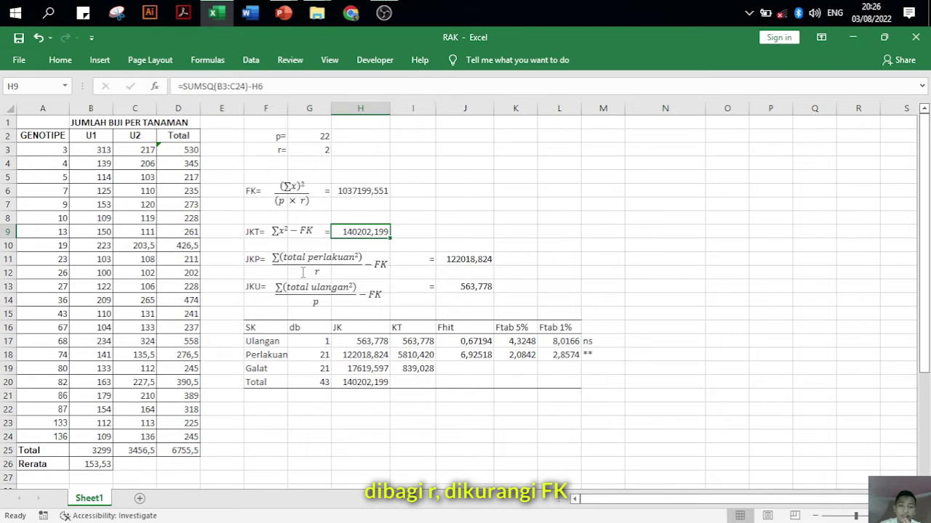
Inspect the treatment sum of squares (JKP) formula in J11 and review the replication sum of squares (JKU) equation
double_click(465, 259)
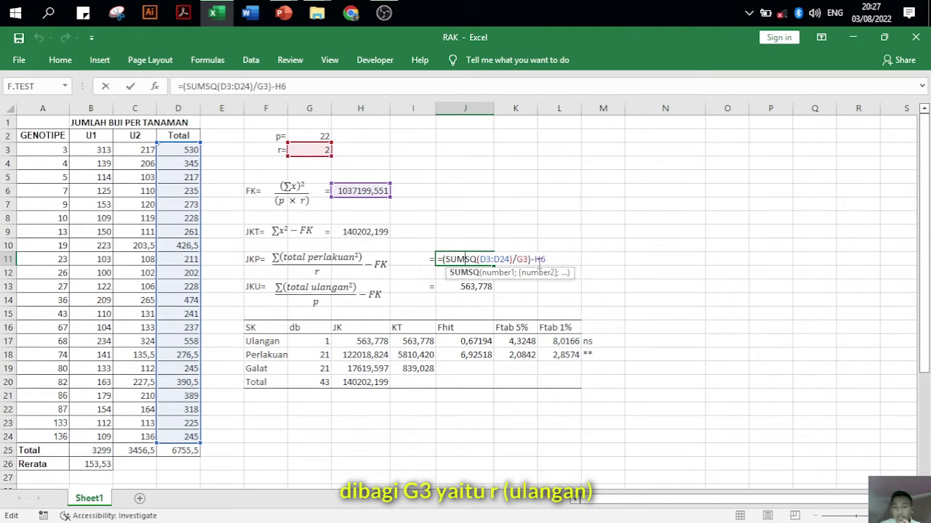
key(Return)
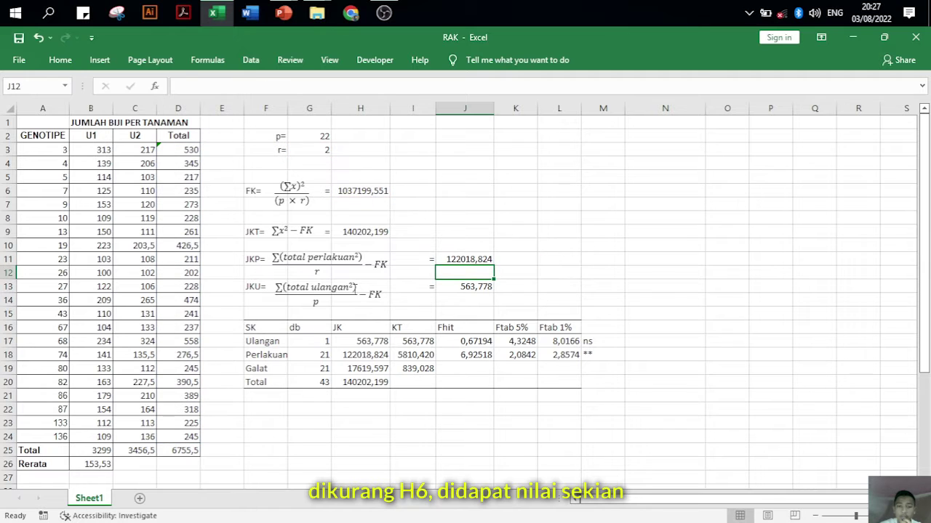
click(281, 290)
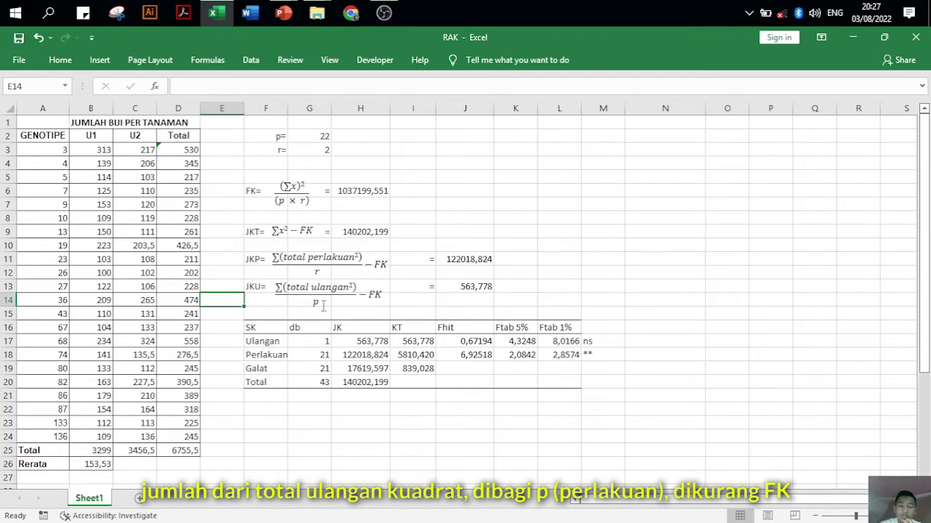
click(451, 299)
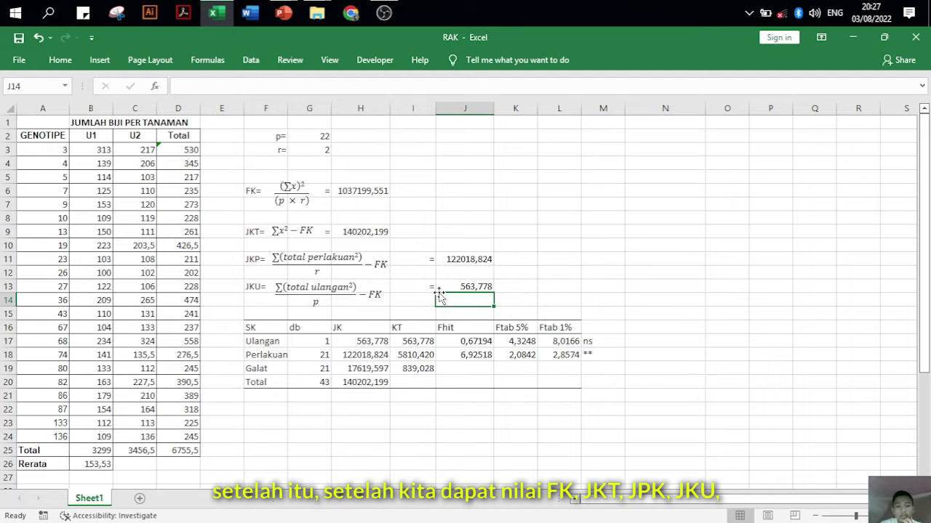
Review the extent of the ANOVA table in F16:L20 and its sources of variance in the SK column
click(258, 232)
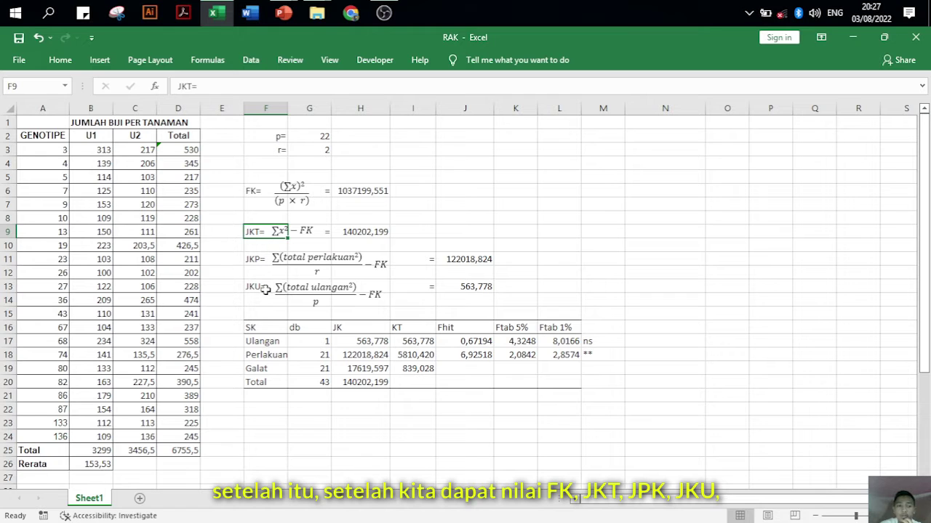
click(271, 326)
click(262, 312)
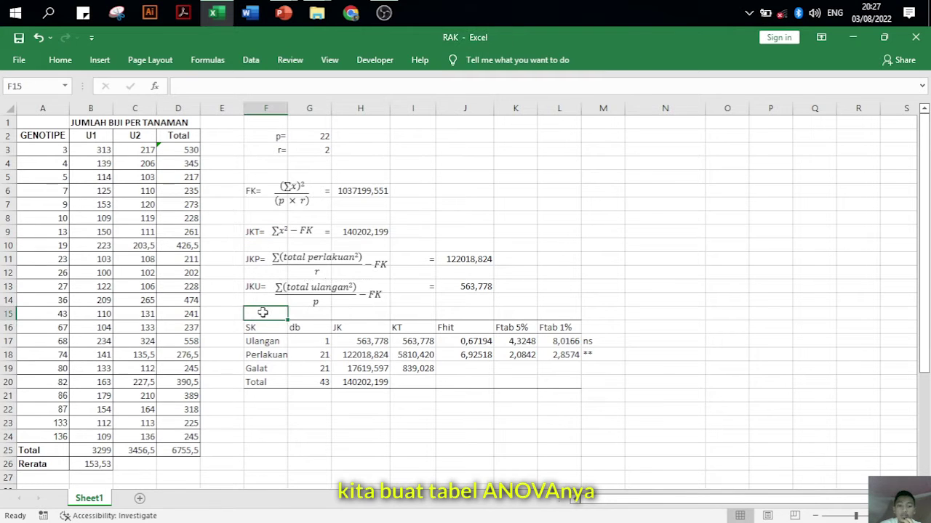
drag(266, 327, 575, 378)
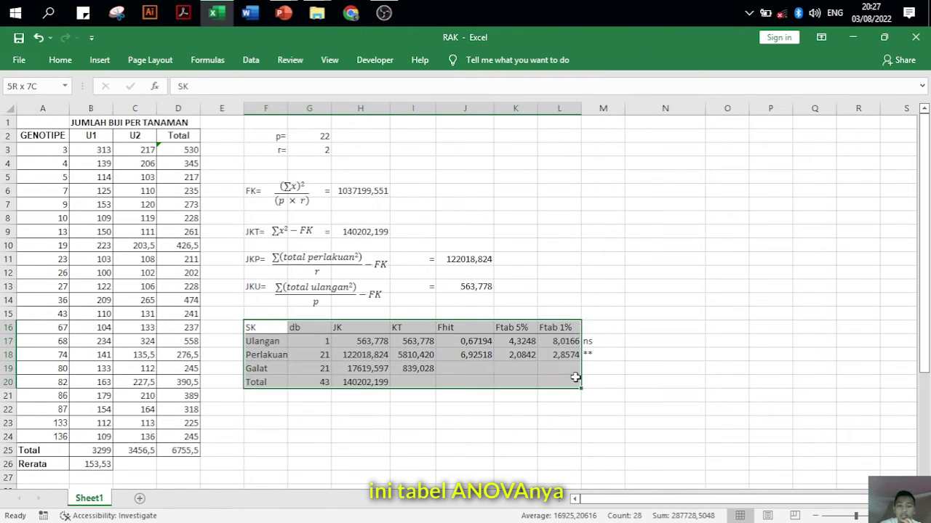
click(664, 382)
click(270, 330)
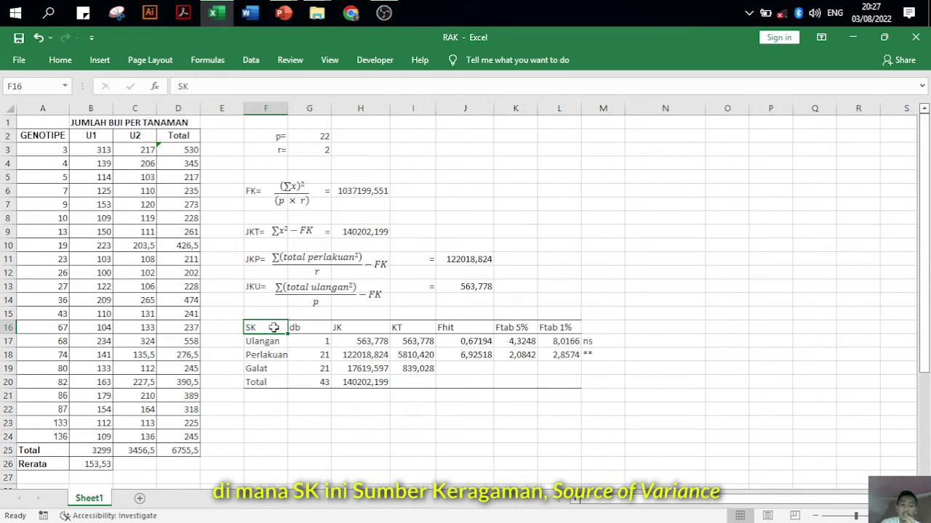
click(276, 343)
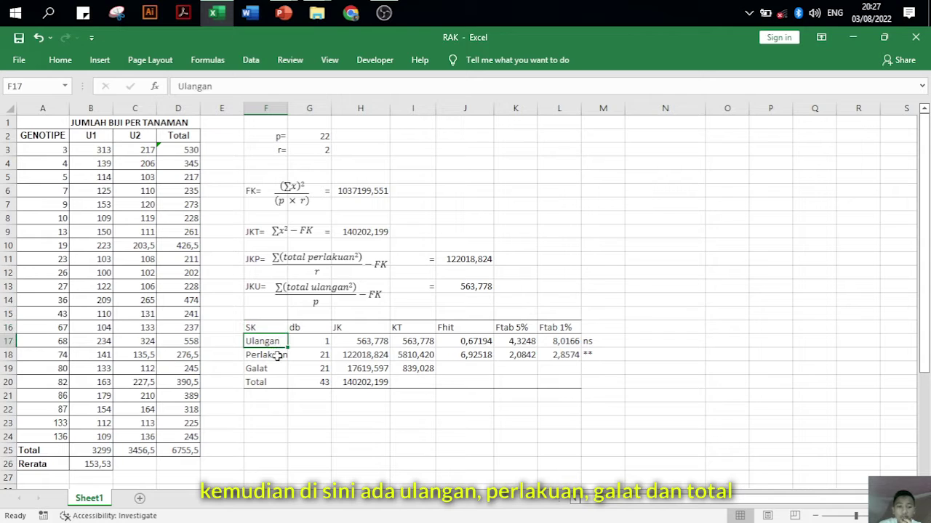
Check the degrees of freedom (db) for Ulangan, Perlakuan and Total in the ANOVA table
click(306, 331)
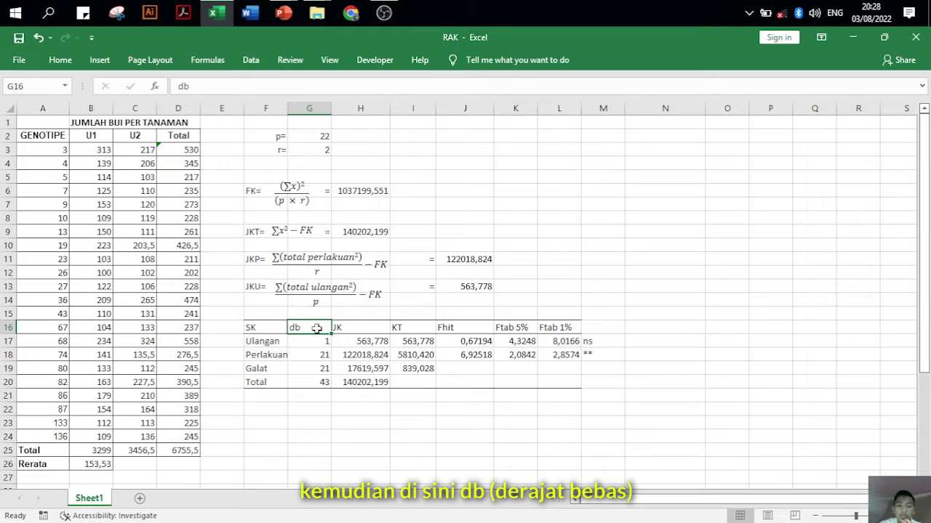
click(319, 342)
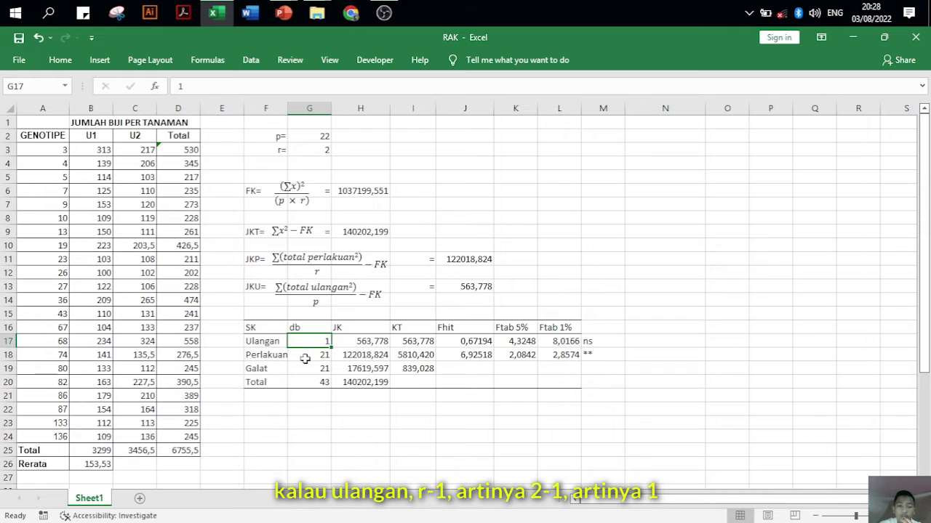
click(283, 359)
click(304, 357)
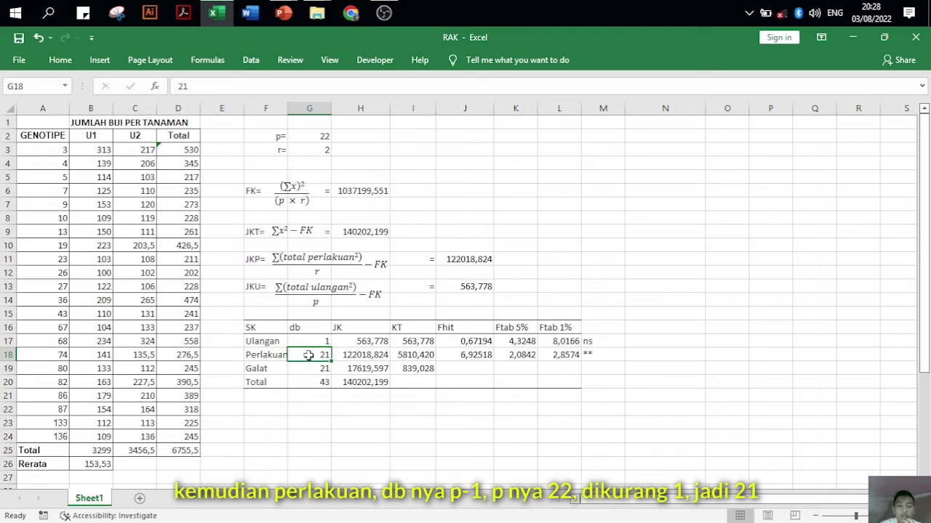
click(309, 382)
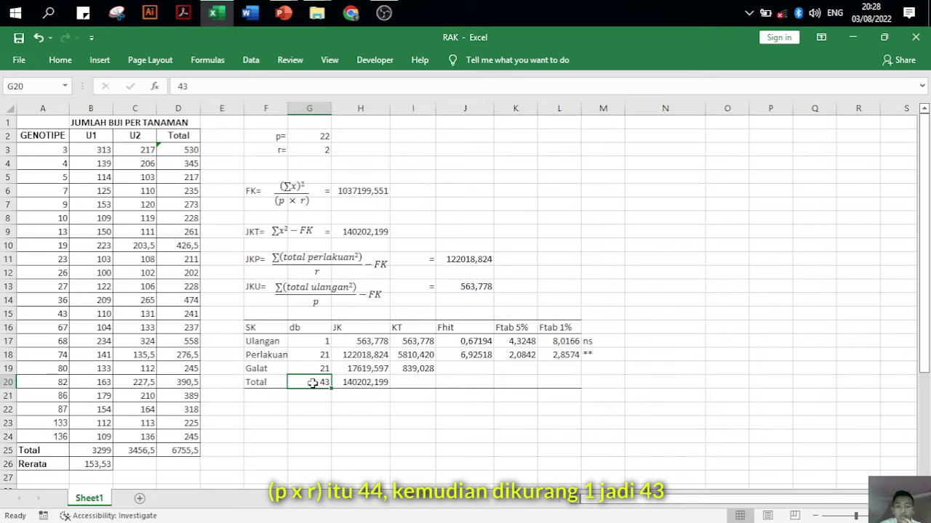
Inspect the formula in G19 that calculates the error (Galat) degrees of freedom
click(315, 368)
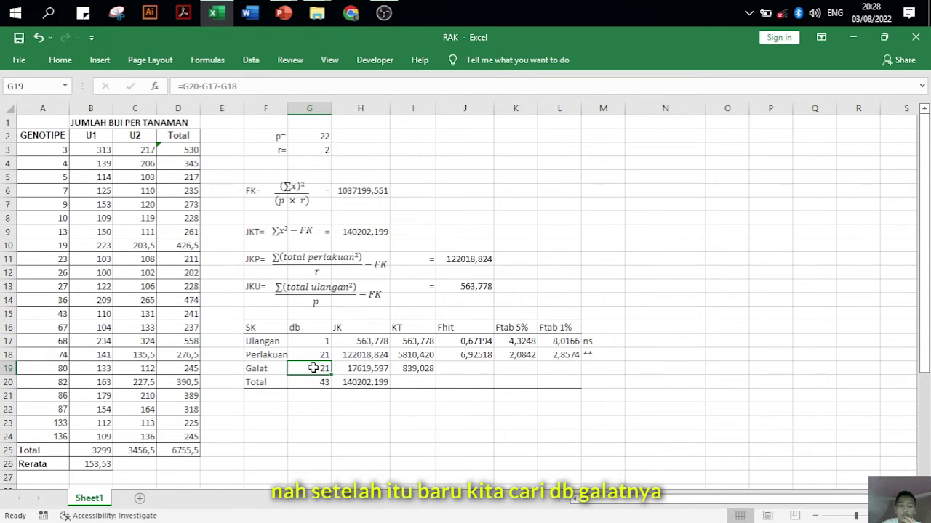
double_click(313, 368)
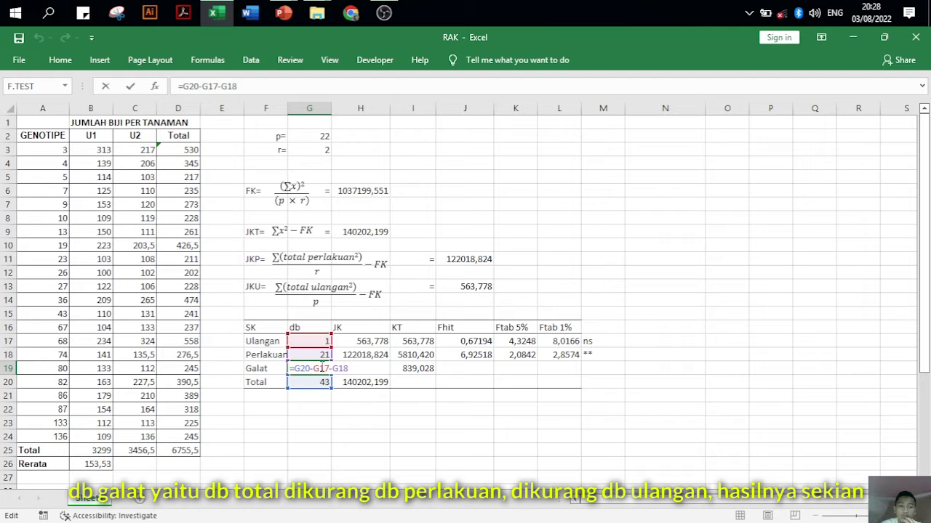
key(Return)
click(325, 369)
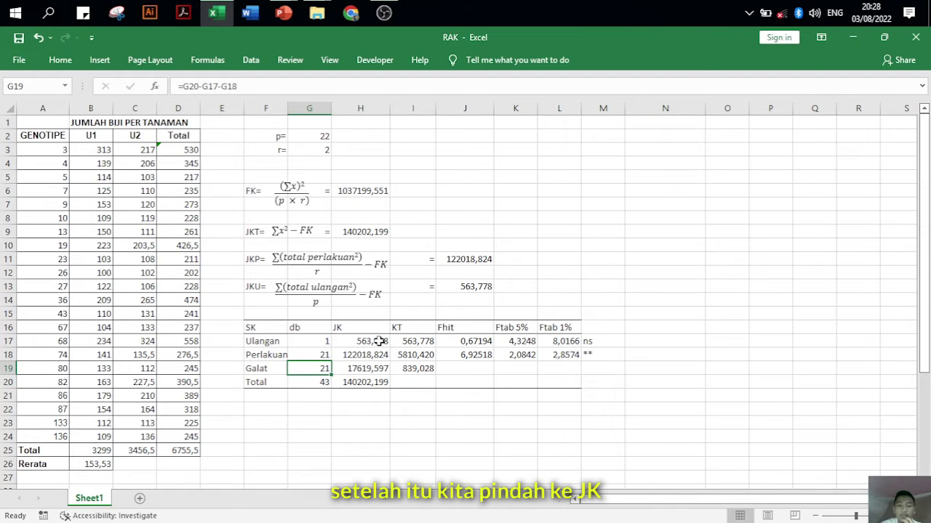
Inspect the JK cell references for Ulangan in H17, Perlakuan in H18 and Total in H20
click(374, 328)
click(379, 339)
text(=J13)
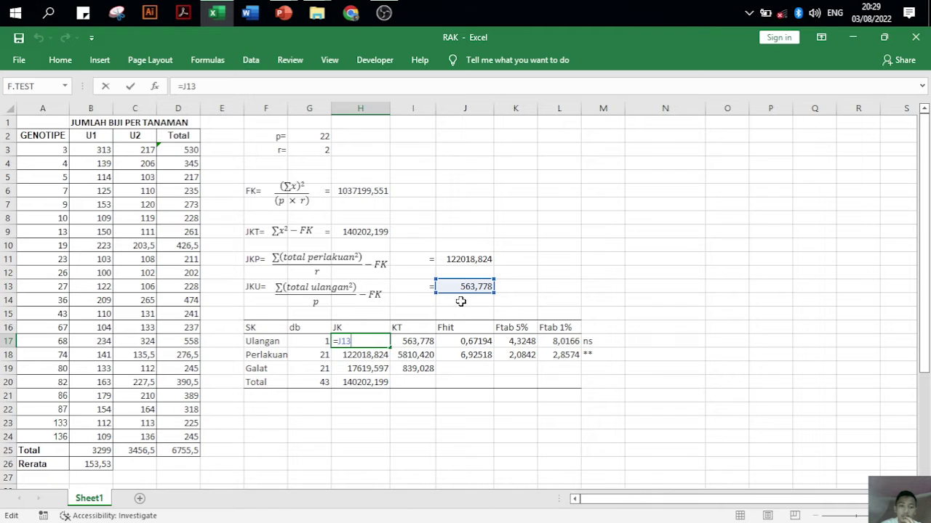
key(Return)
double_click(348, 355)
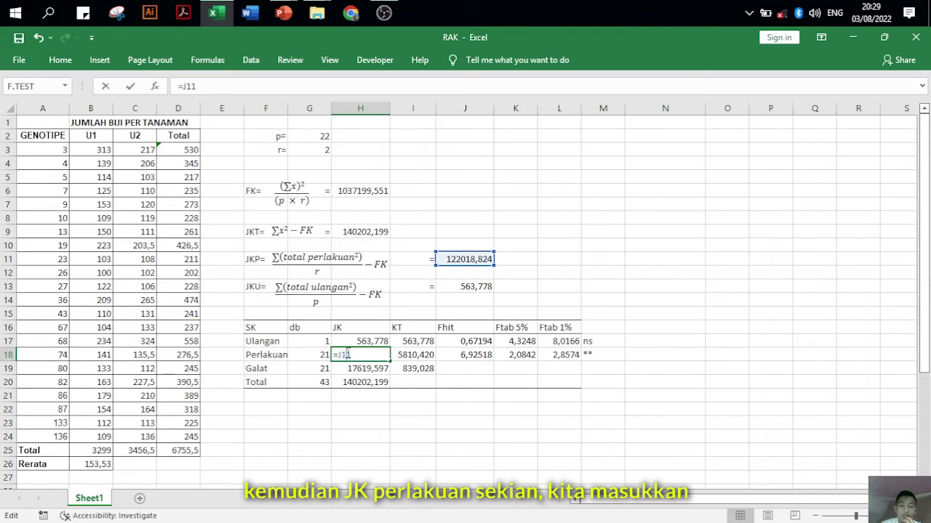
key(Return)
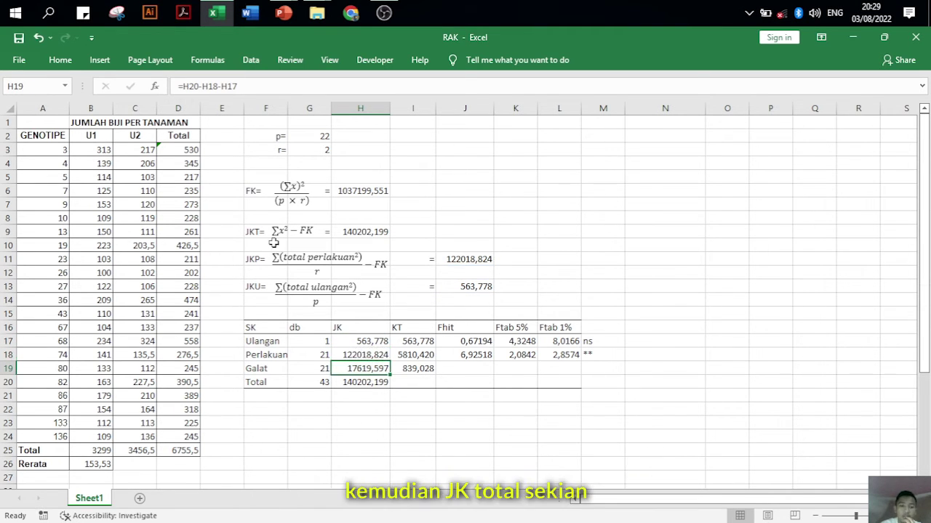
double_click(355, 382)
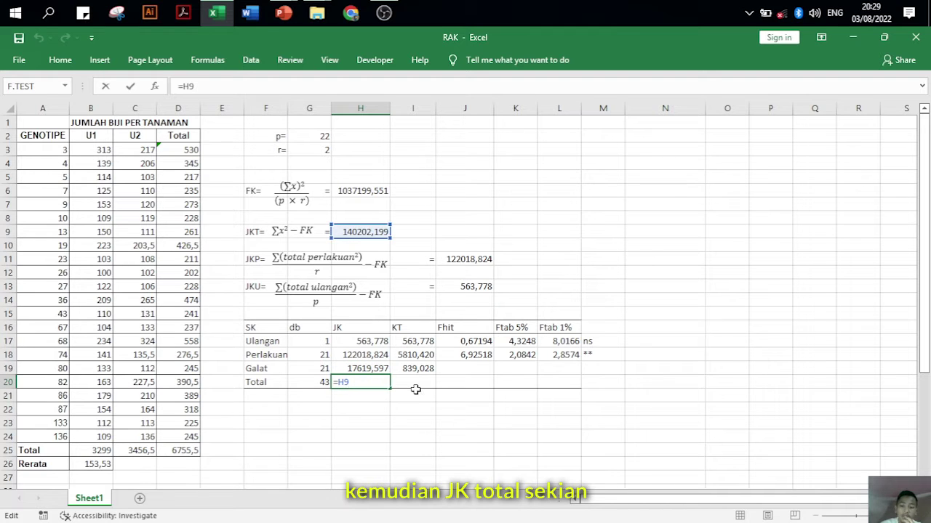
key(Return)
Trace the cells used by the error (Galat) sum of squares formula in H19
double_click(359, 369)
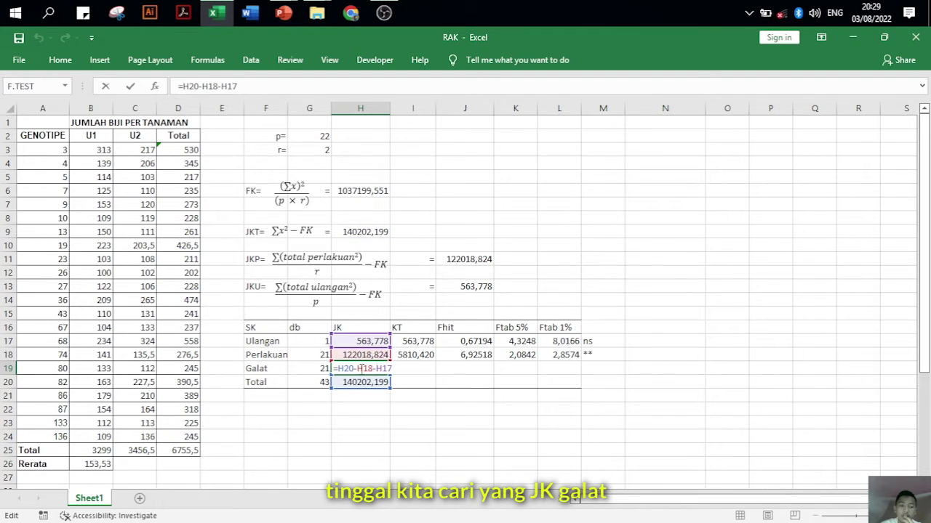
click(381, 383)
right_click(381, 383)
key(Escape)
click(371, 369)
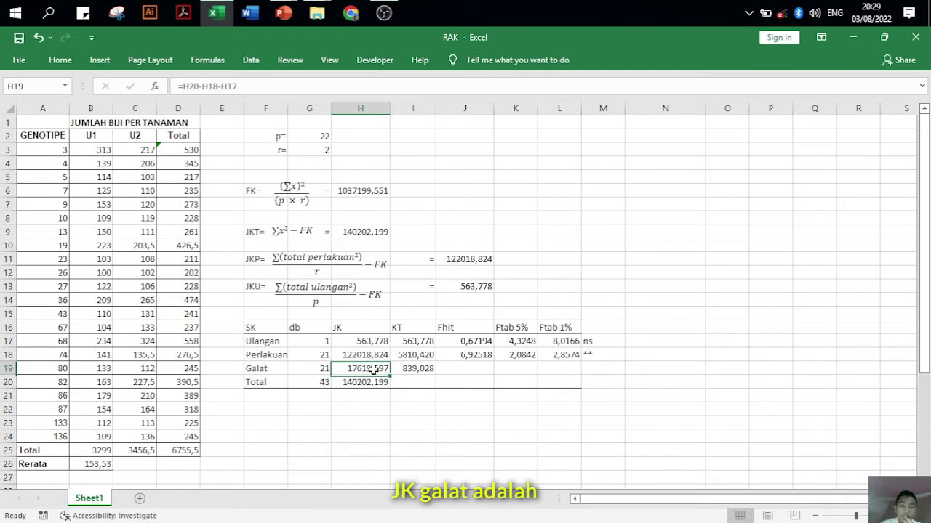
double_click(372, 369)
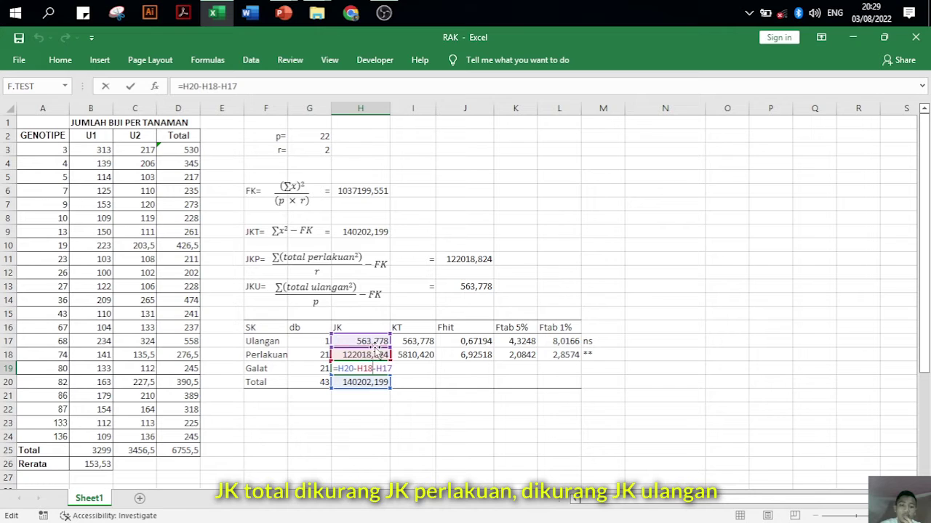
key(Return)
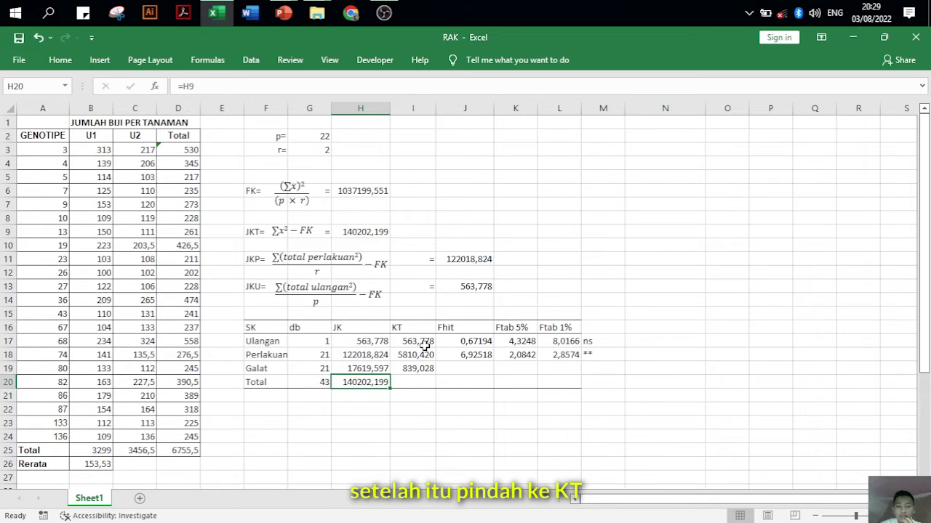
Inspect the mean square (KT) formula for Ulangan in I17 and the cells it references
click(425, 344)
double_click(426, 341)
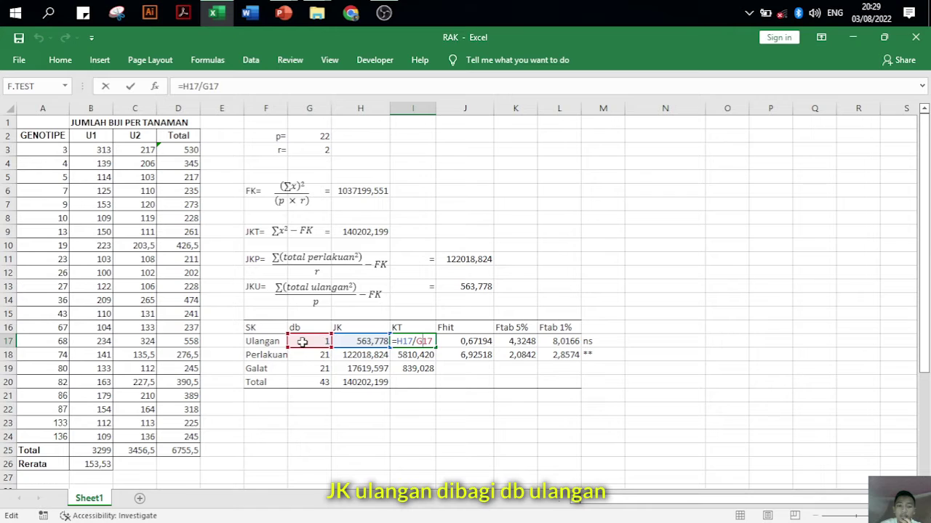
key(Return)
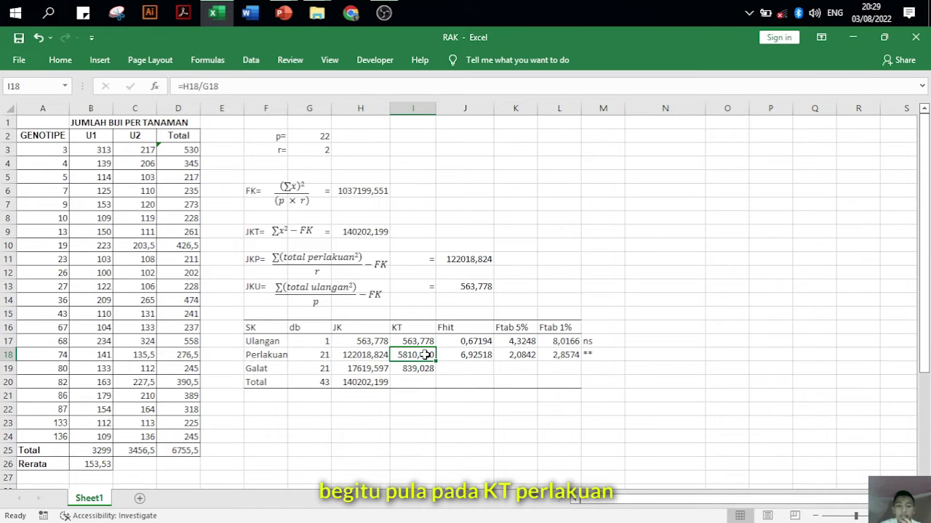
Inspect the mean square (KT) formulas for Perlakuan in I18 and Galat in I19
double_click(425, 354)
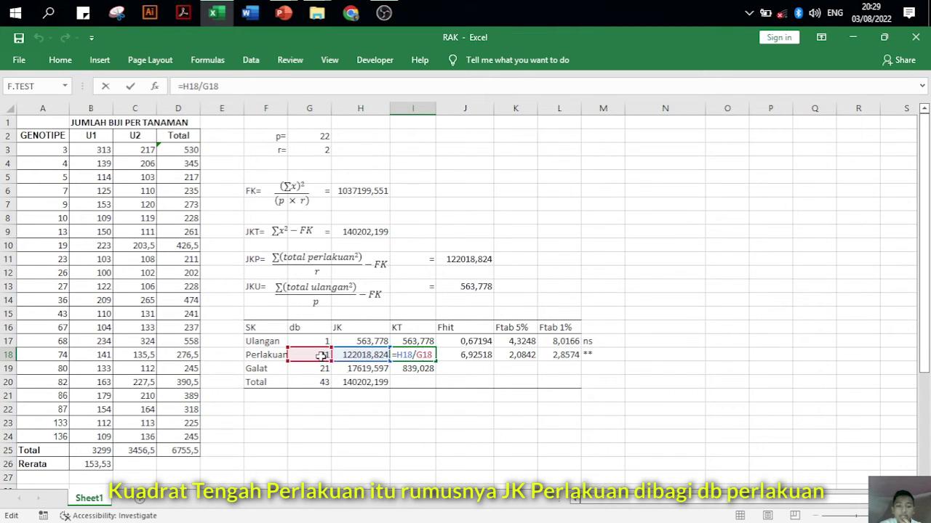
key(Return)
double_click(413, 369)
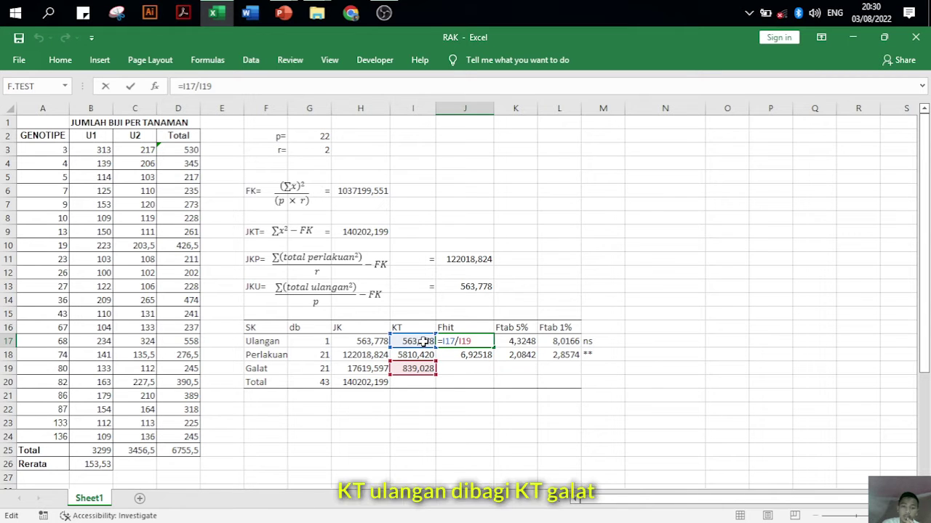
Inspect the Fhit formulas for Ulangan in J17 and Perlakuan in J18 and the mean squares they reference
key(Return)
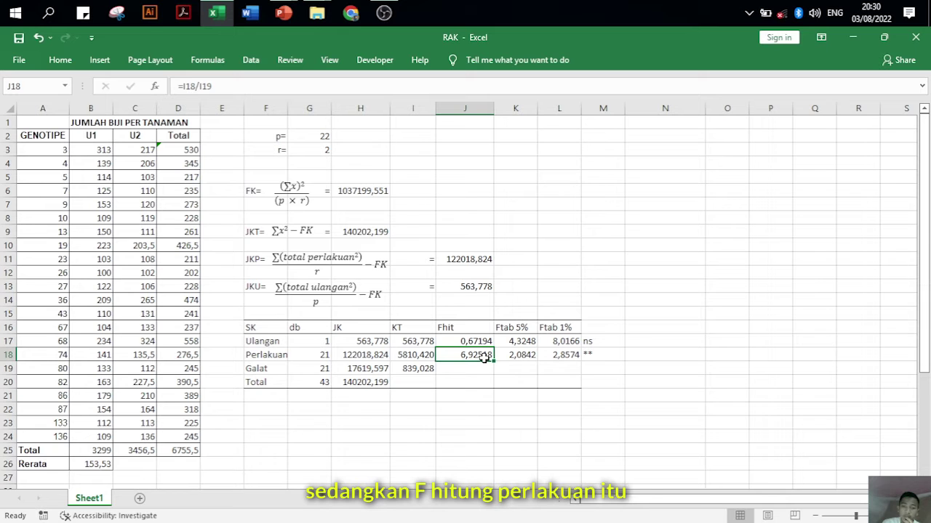
double_click(485, 358)
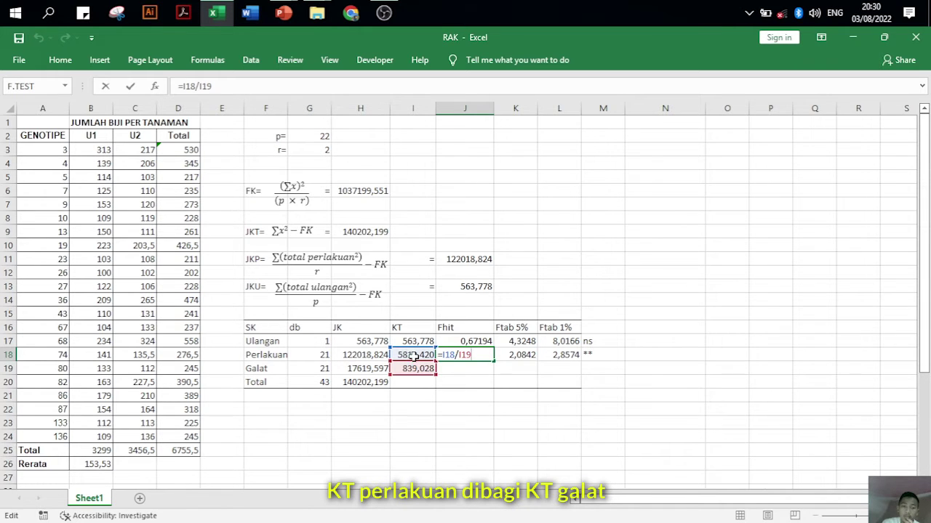
Inspect the FINV formulas for Ftab 5% in K17 and K18, including the 0,05 probability and degrees of freedom references
click(521, 342)
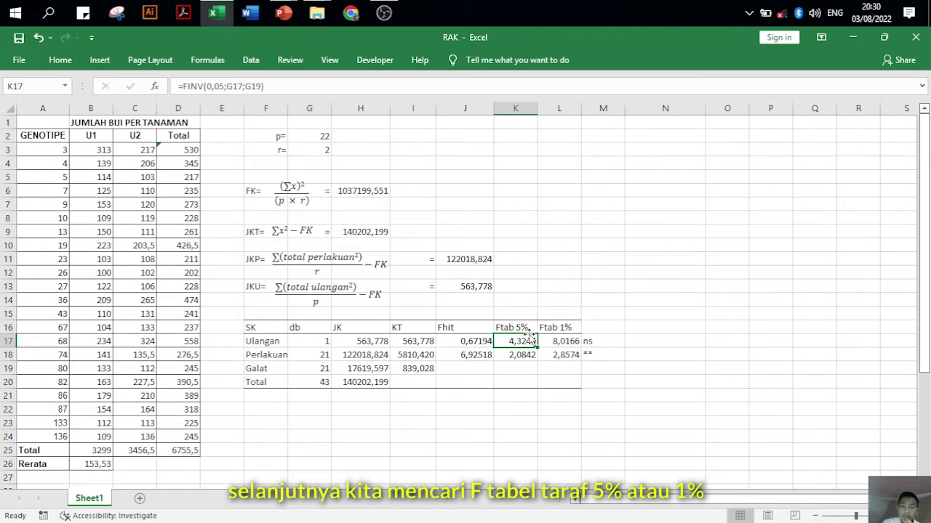
click(573, 332)
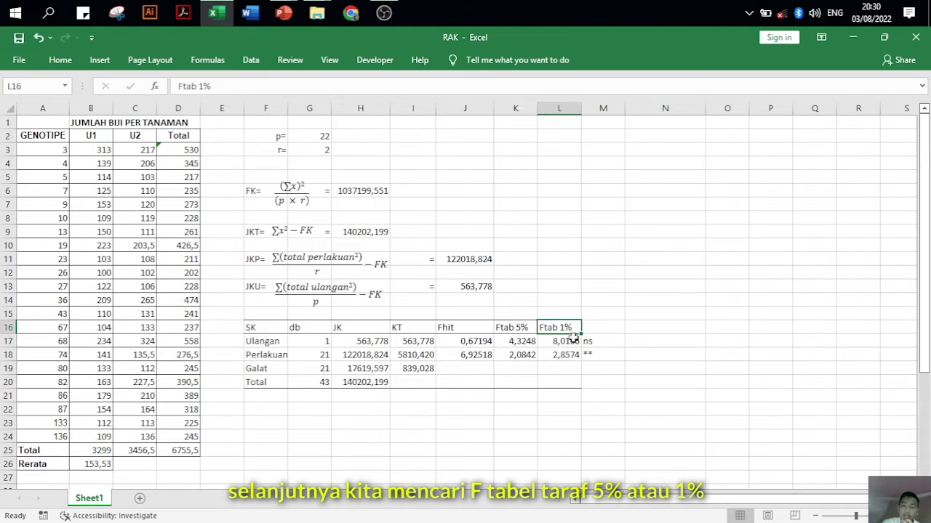
double_click(535, 340)
key(Return)
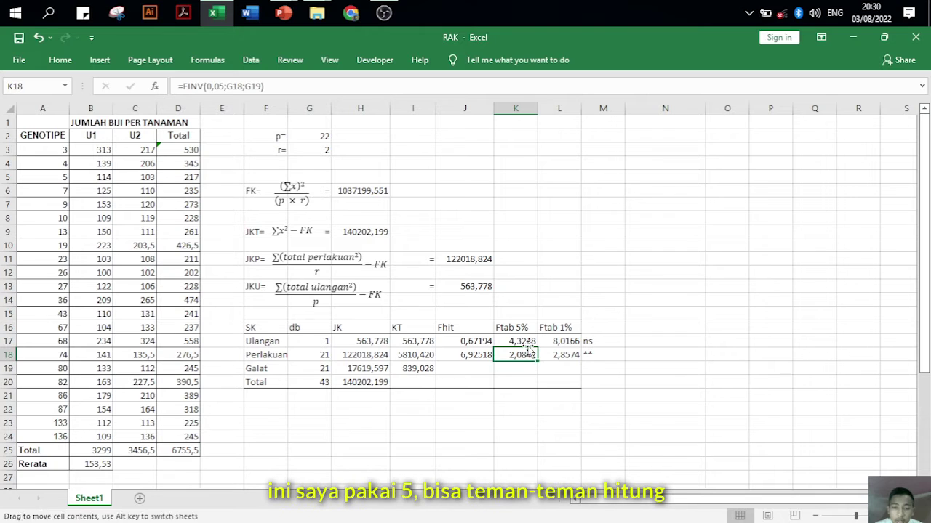
double_click(531, 341)
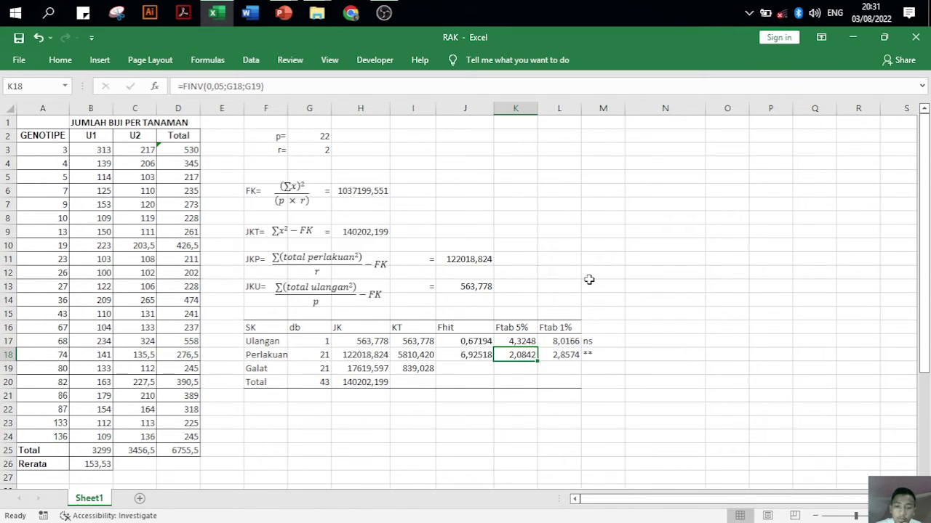
click(515, 341)
double_click(515, 341)
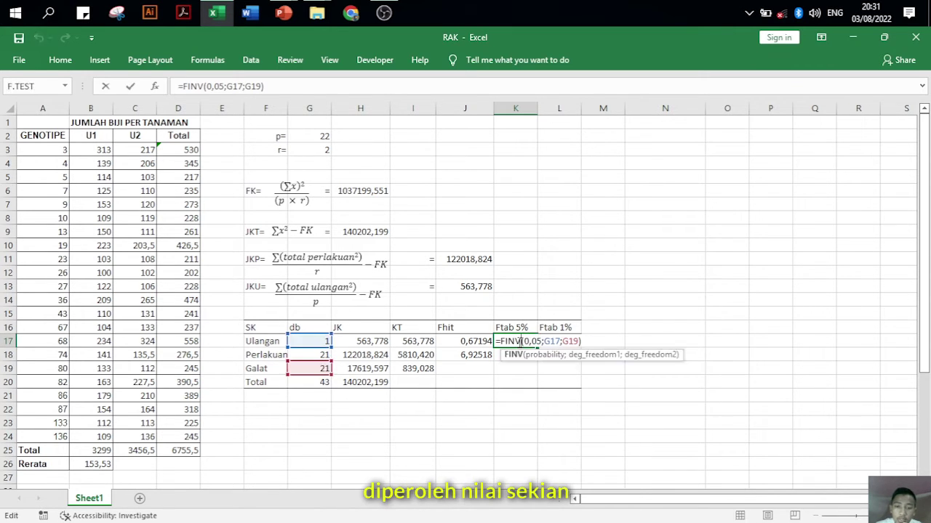
click(520, 356)
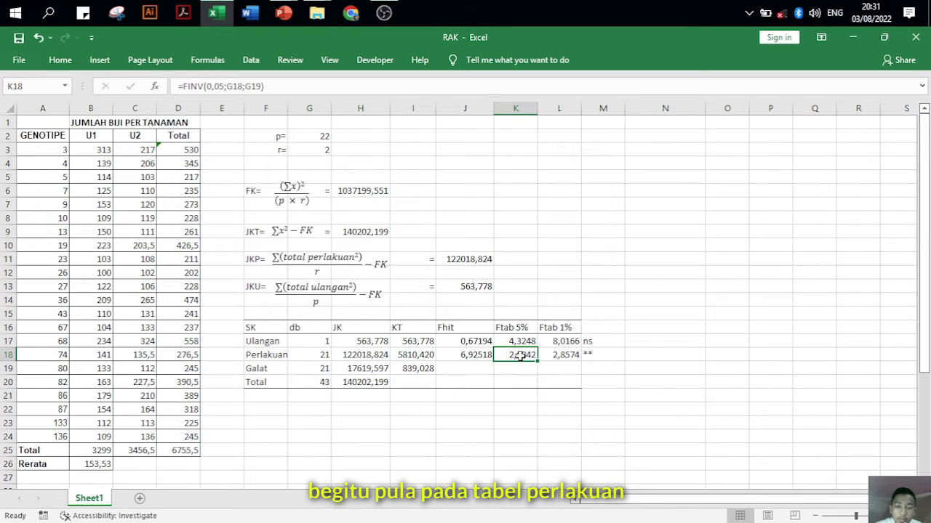
double_click(521, 355)
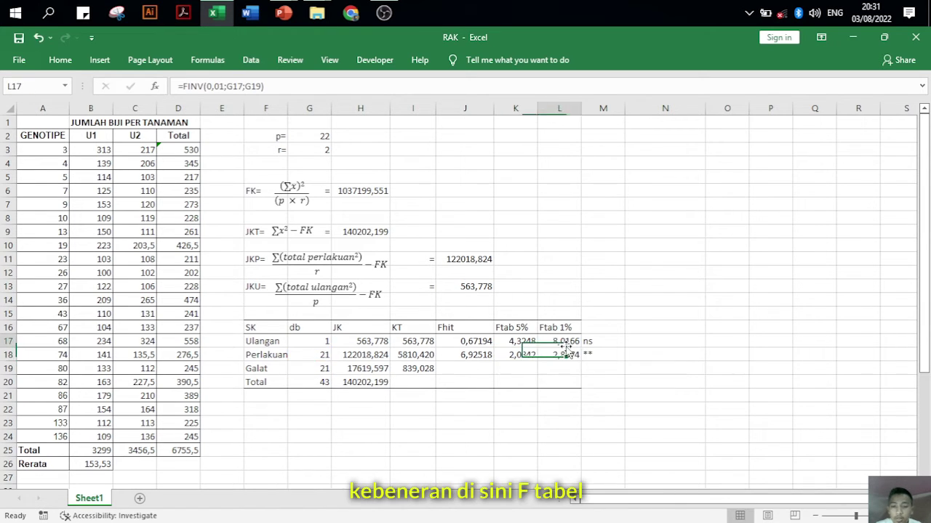
Inspect the FINV formula for Ftab 1% in L17, with its 0,01 probability and degrees of freedom references
click(570, 343)
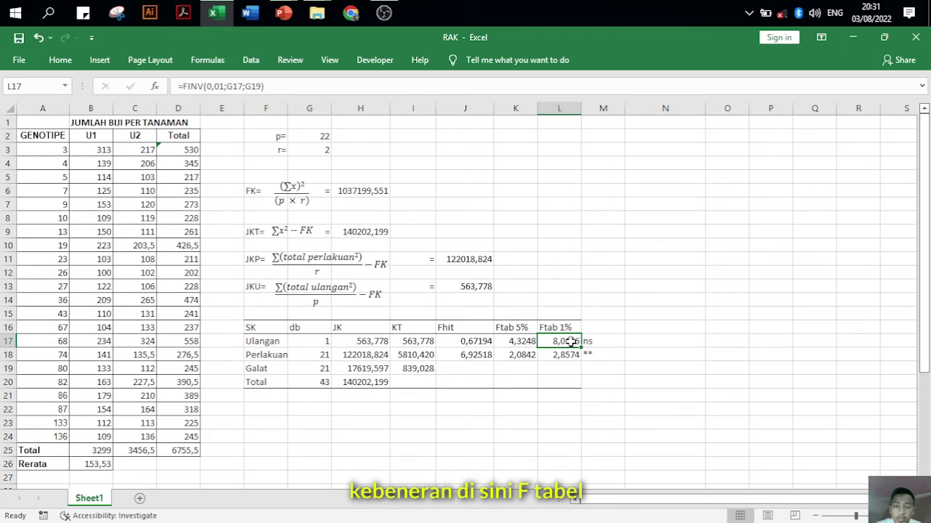
double_click(571, 342)
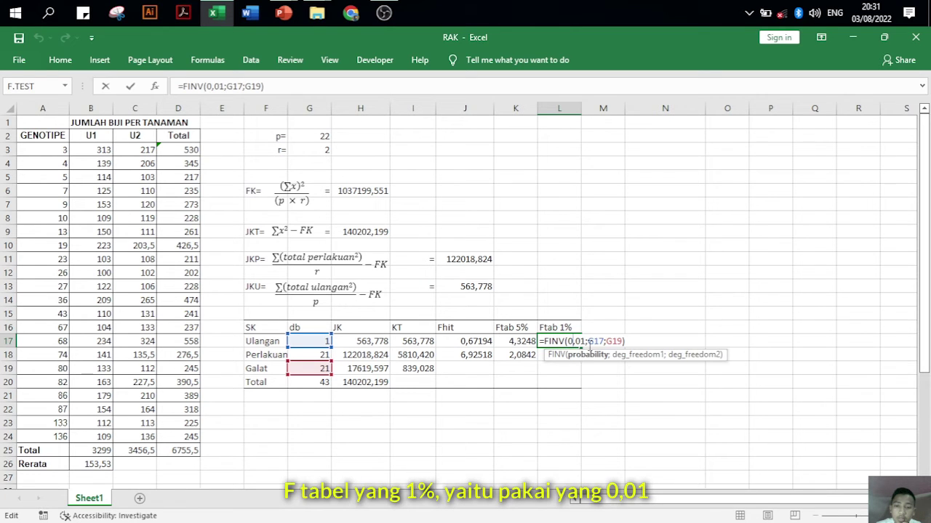
click(590, 343)
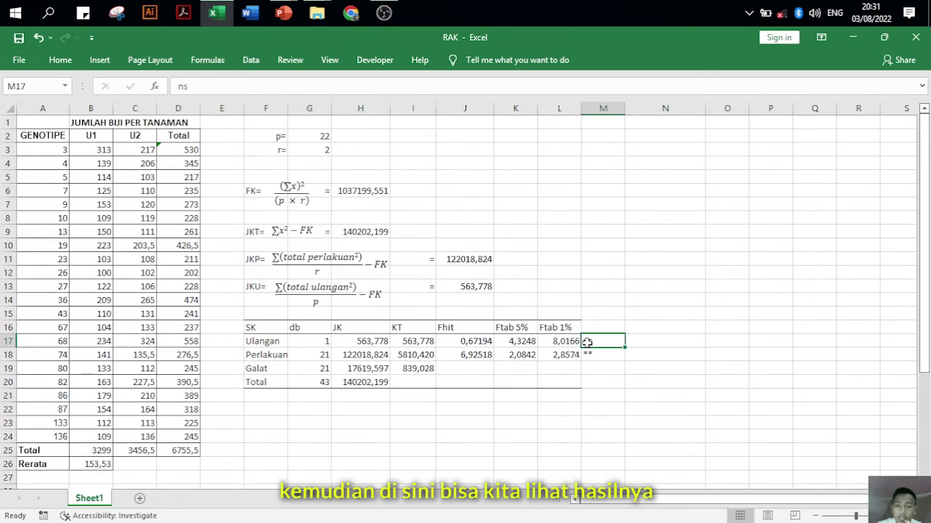
Review the significance marks for Ulangan in M17 and Perlakuan in M18 against their Fhit and Ftab values
click(656, 343)
click(618, 342)
double_click(620, 342)
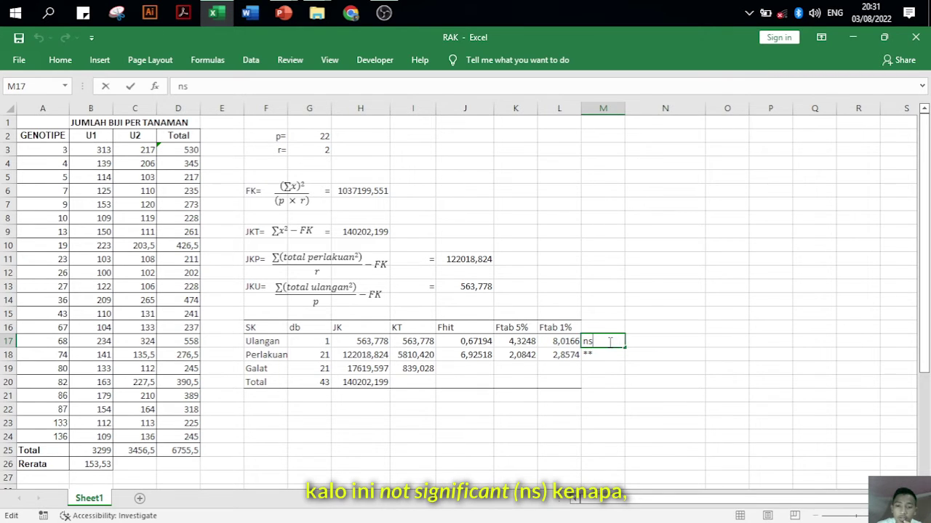
key(Escape)
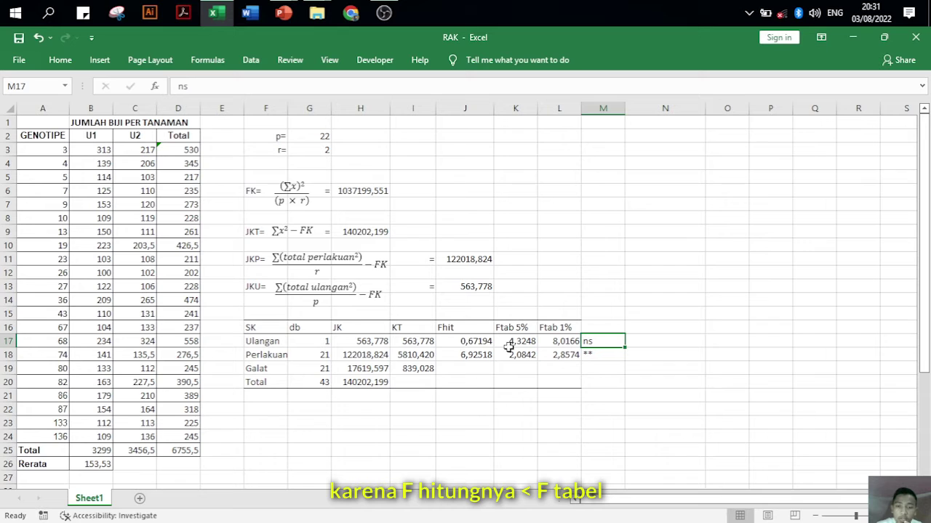
click(603, 356)
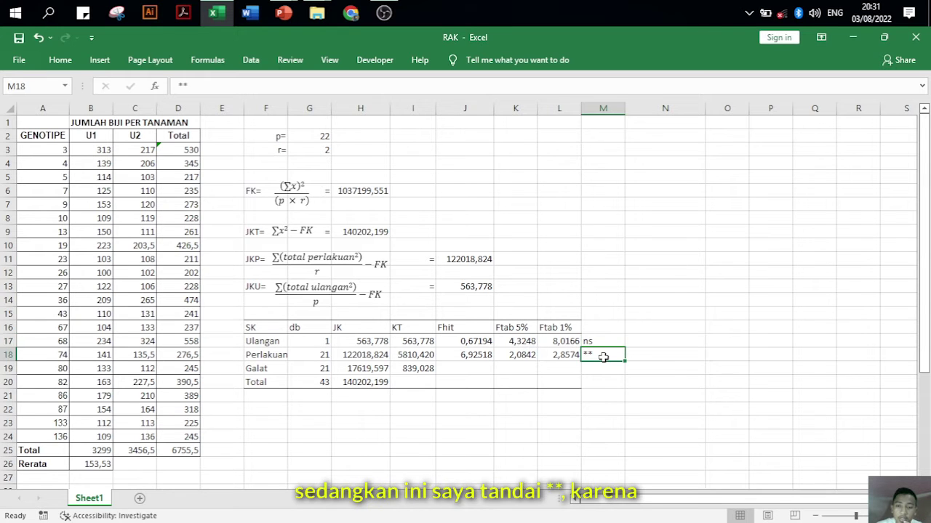
double_click(603, 357)
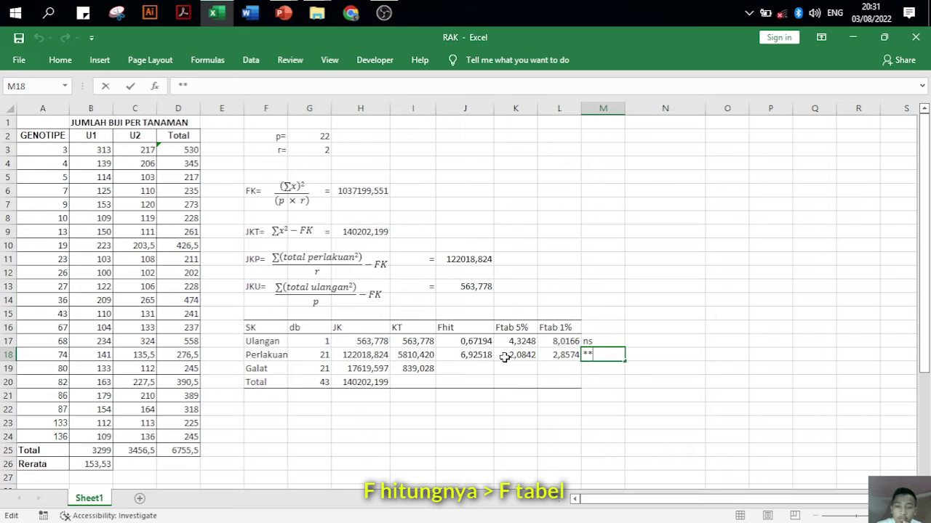
key(ctrl+Return)
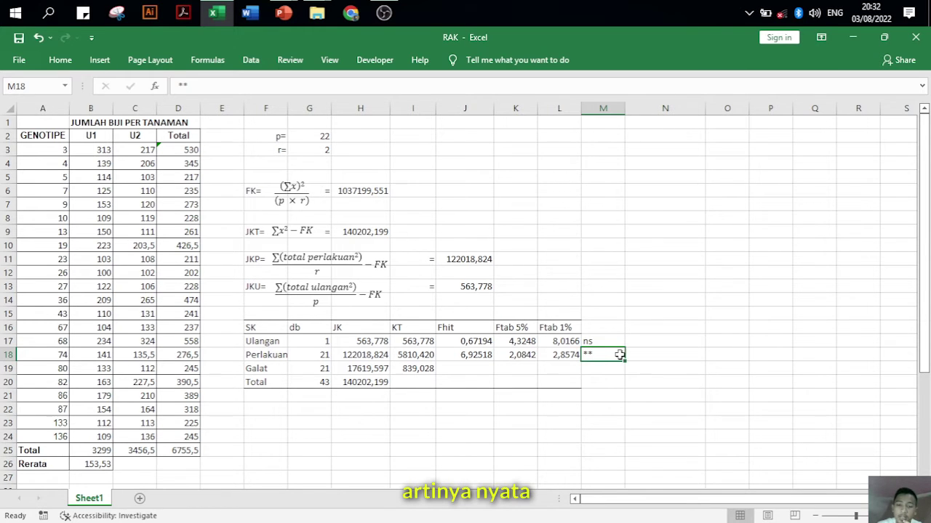
key(Return)
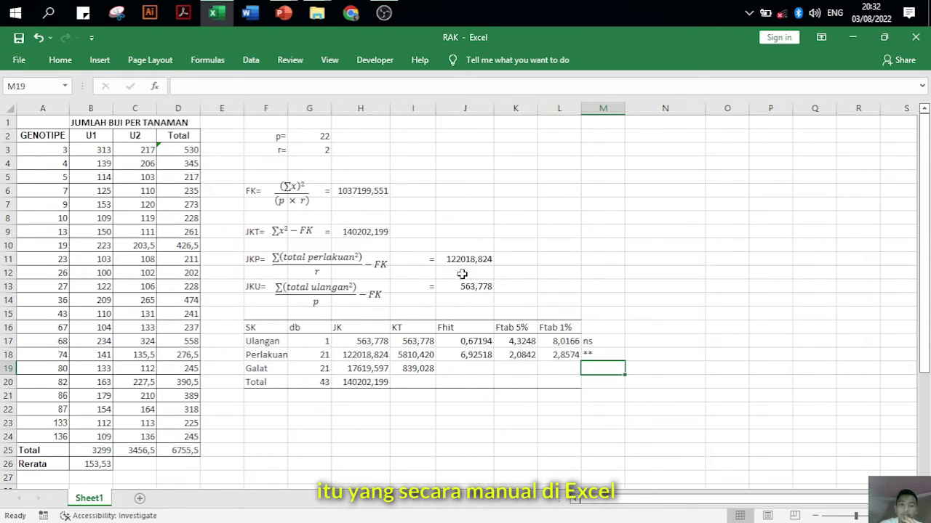
Show the Data commands and keep the ribbon pinned open above the sheet
click(586, 229)
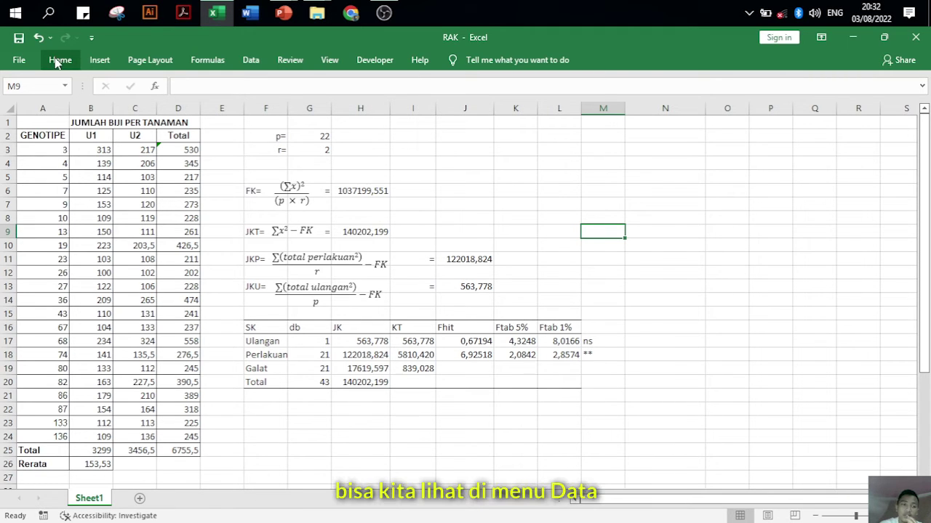
click(250, 61)
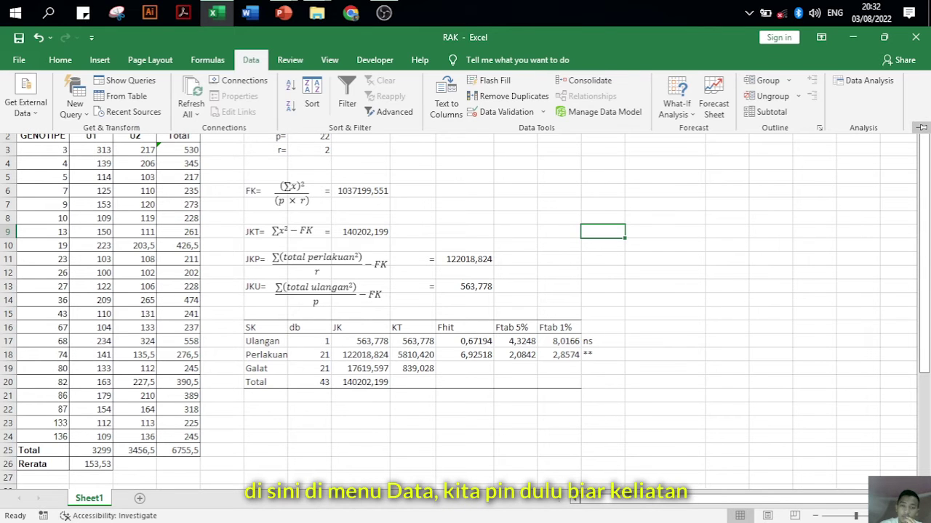
click(921, 127)
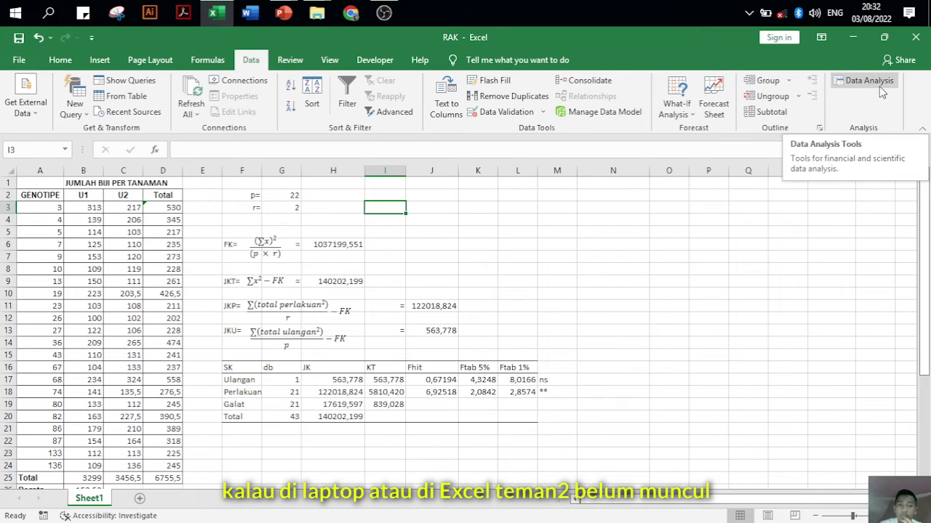
Check in the list of available Excel Add-ins that Analysis ToolPak is enabled, and accept the list
click(19, 61)
click(64, 473)
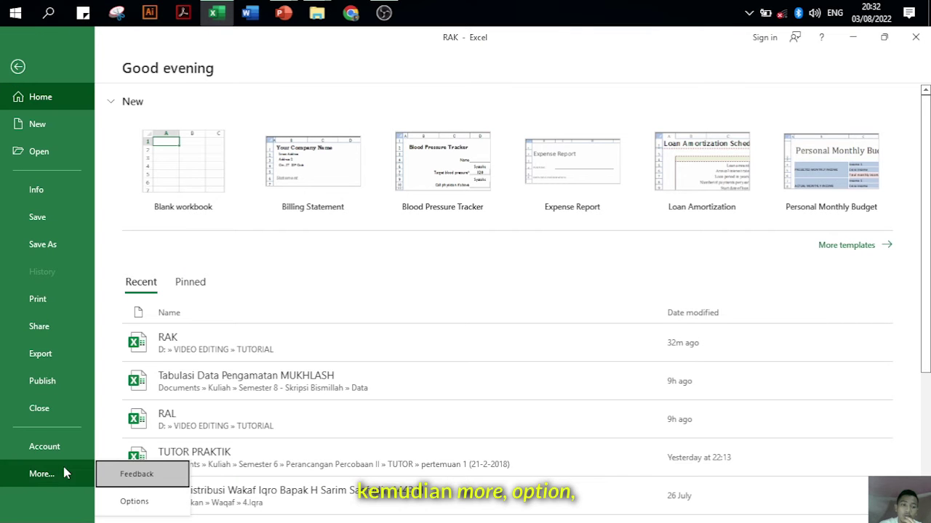
click(135, 500)
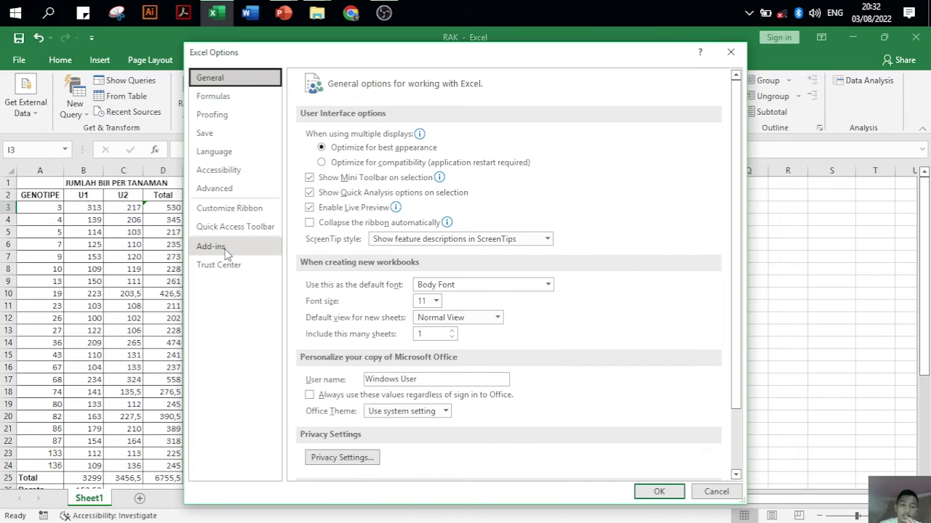
click(226, 250)
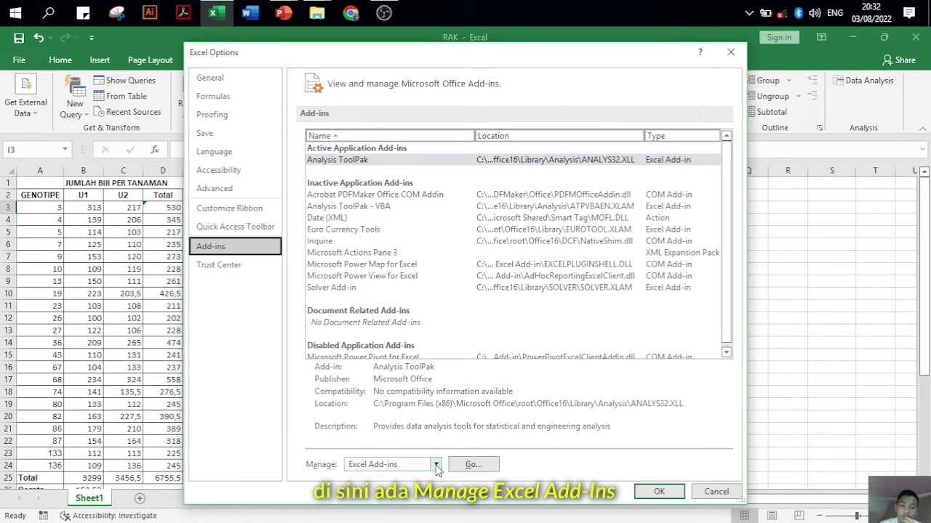
click(437, 465)
click(418, 400)
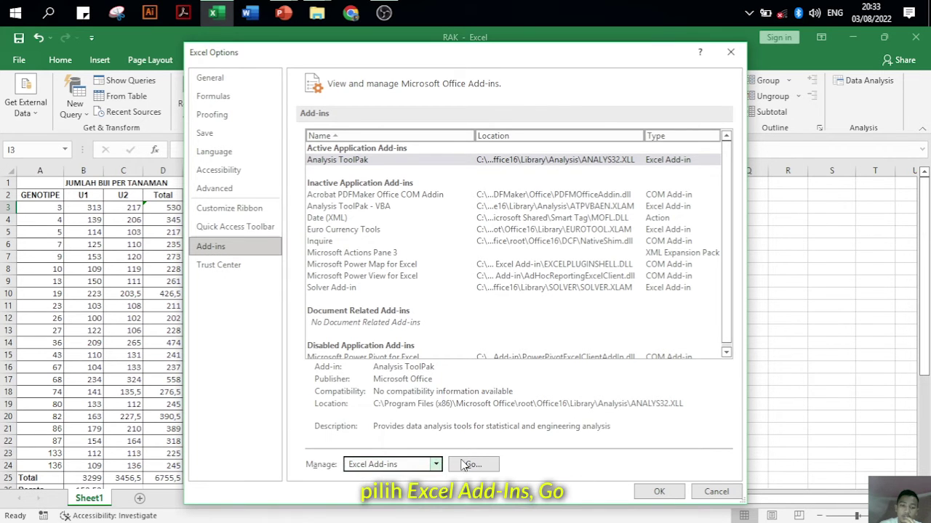
click(471, 465)
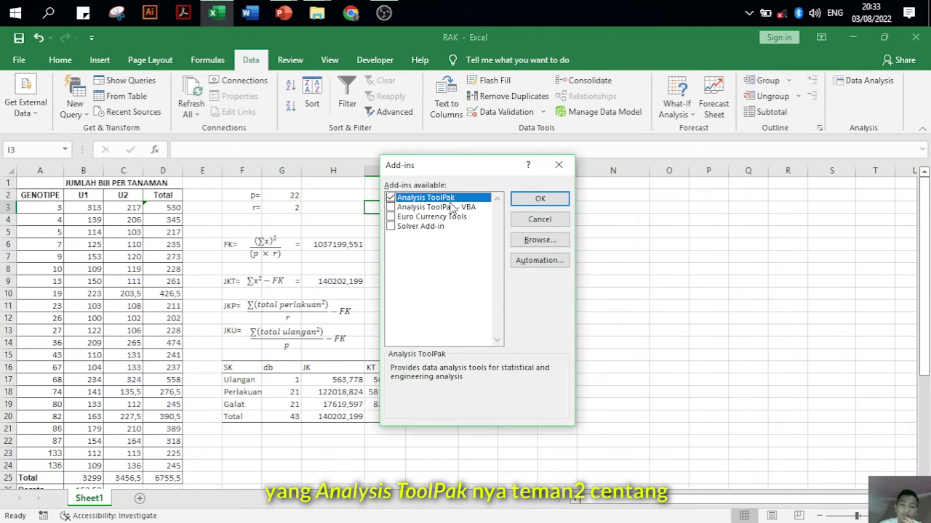
click(538, 199)
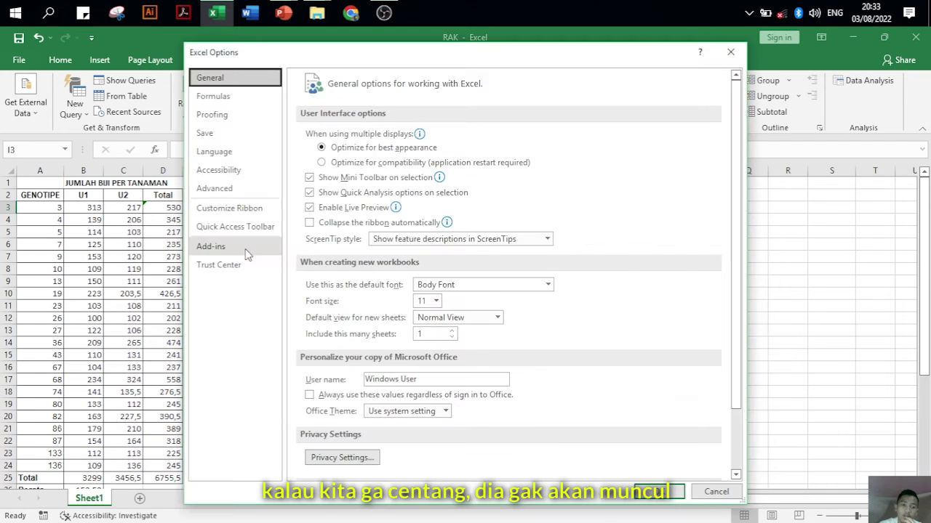
Disable the Analysis ToolPak add-in in the list of available Excel Add-ins
click(247, 251)
click(471, 465)
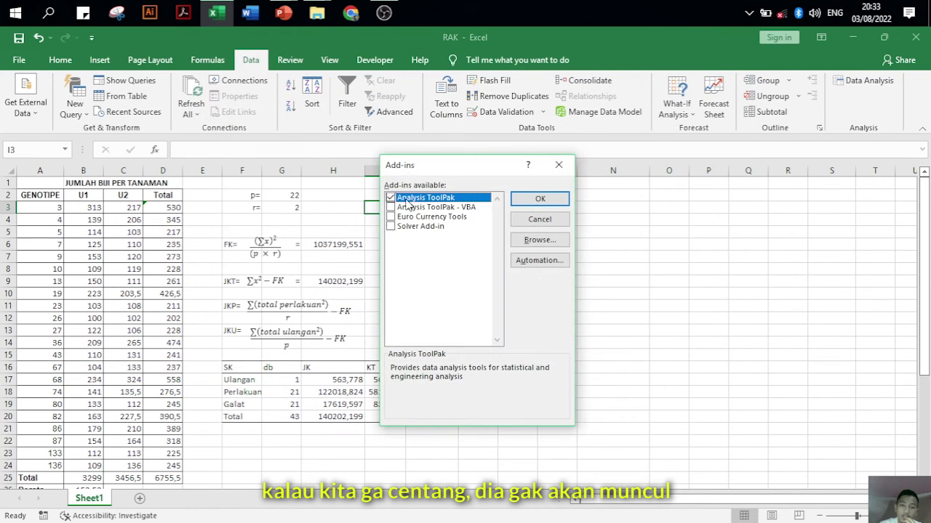
click(540, 198)
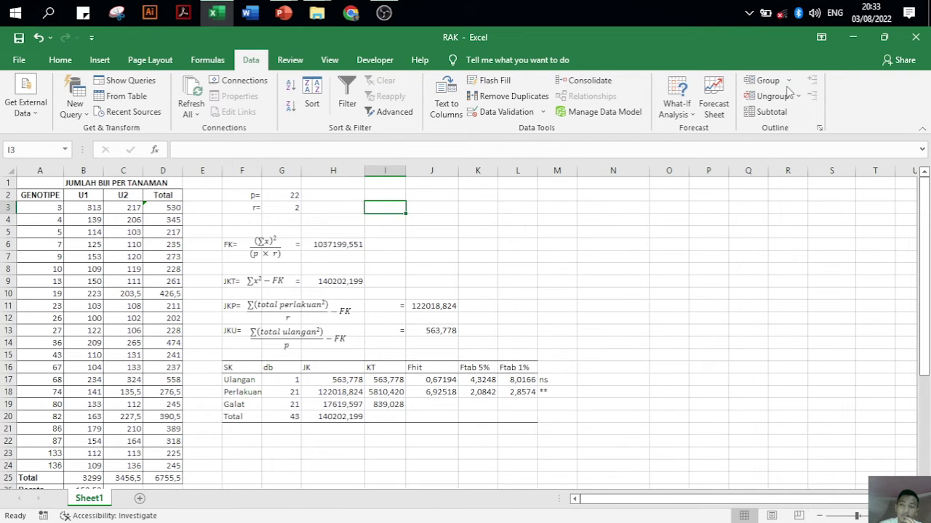
Enable the Analysis ToolPak add-in again through the Excel Add-ins manager in Excel Options
click(19, 59)
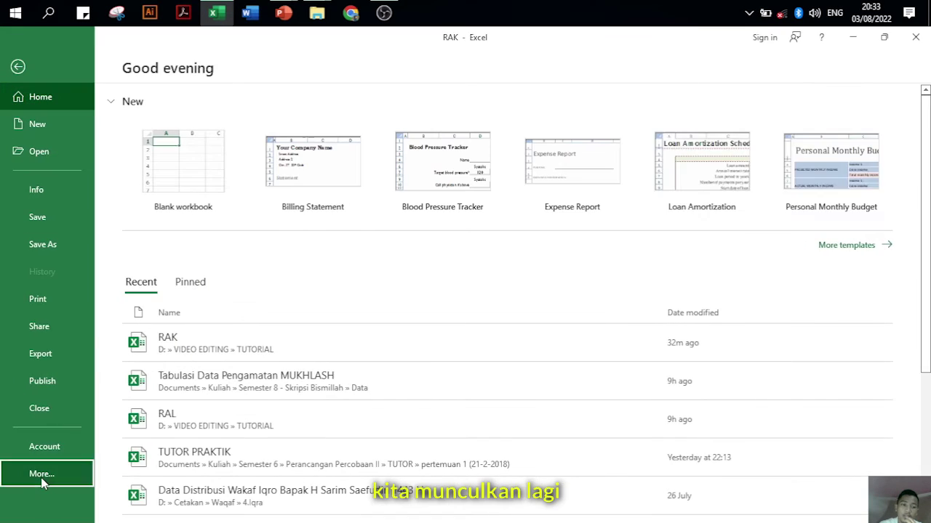
click(42, 476)
click(138, 501)
click(235, 246)
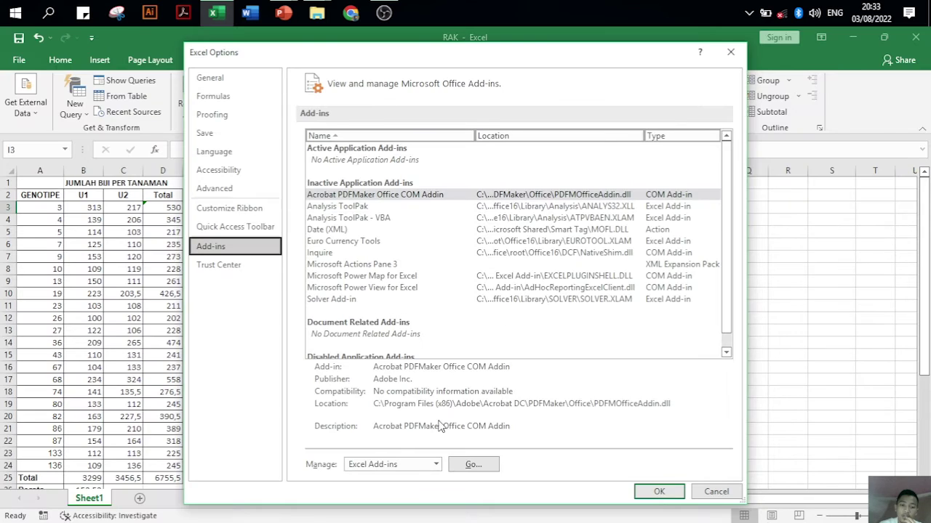
click(469, 465)
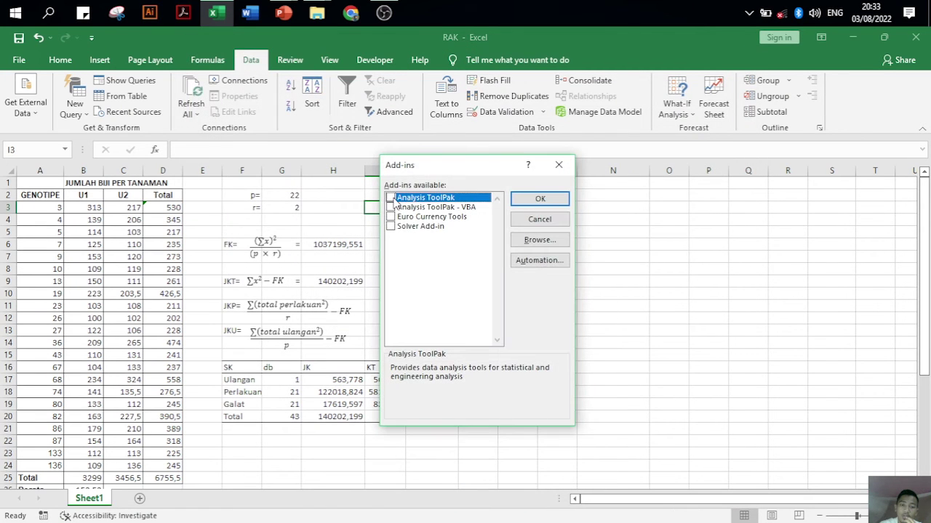
click(540, 198)
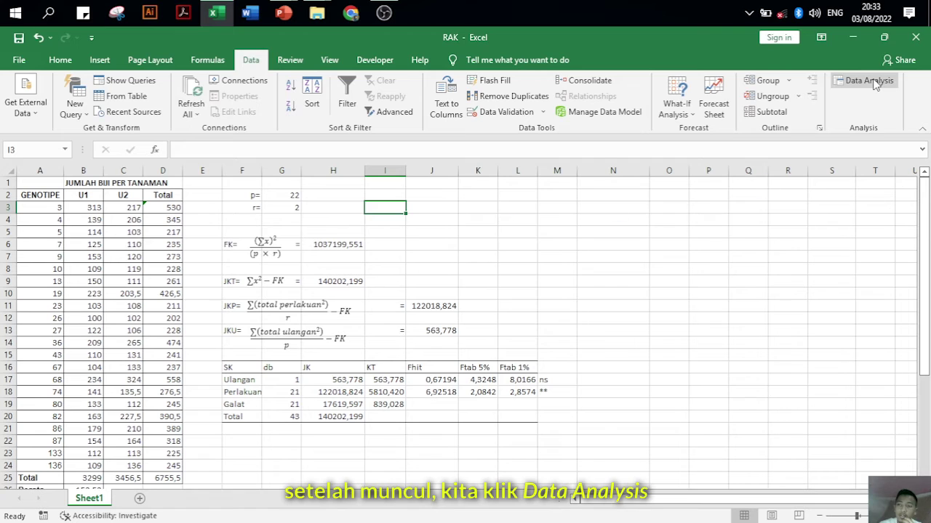
Start the Anova: Two-Factor Without Replication tool from the Data Analysis tools
click(558, 208)
click(604, 184)
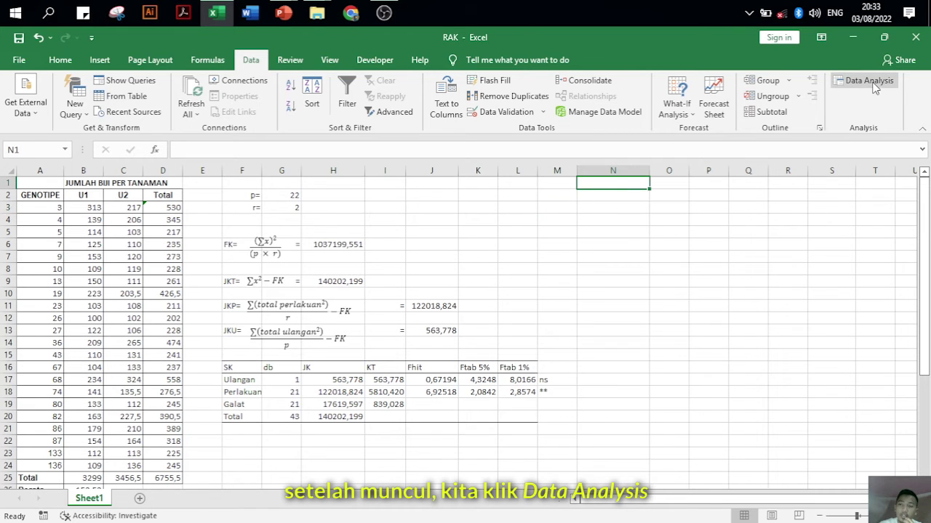
click(872, 86)
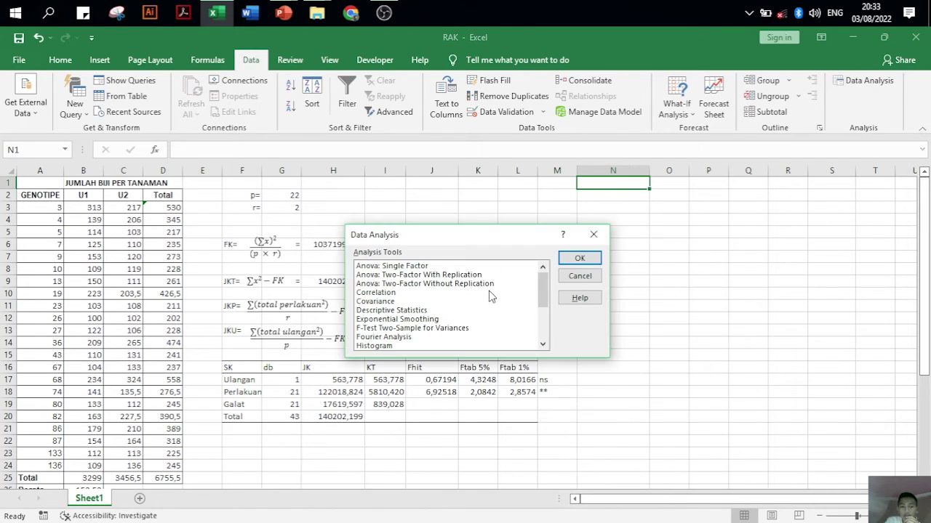
click(487, 285)
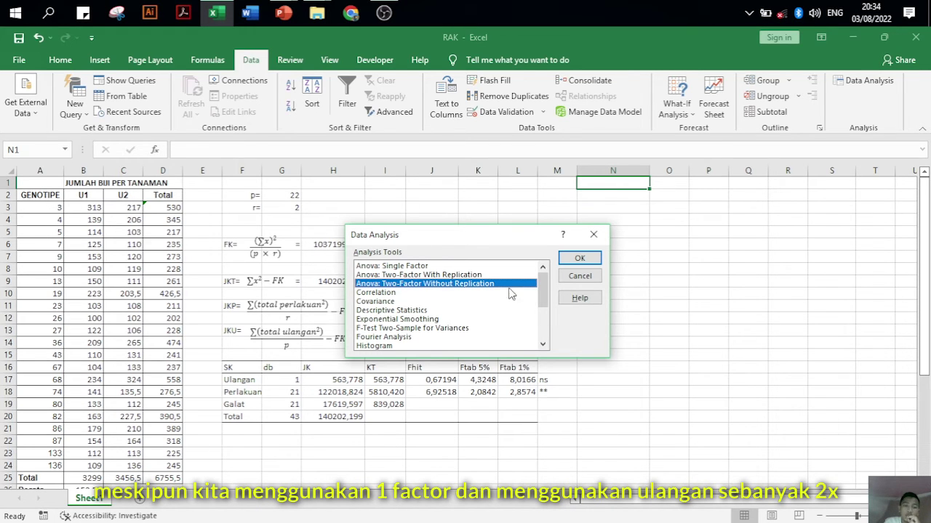
click(580, 261)
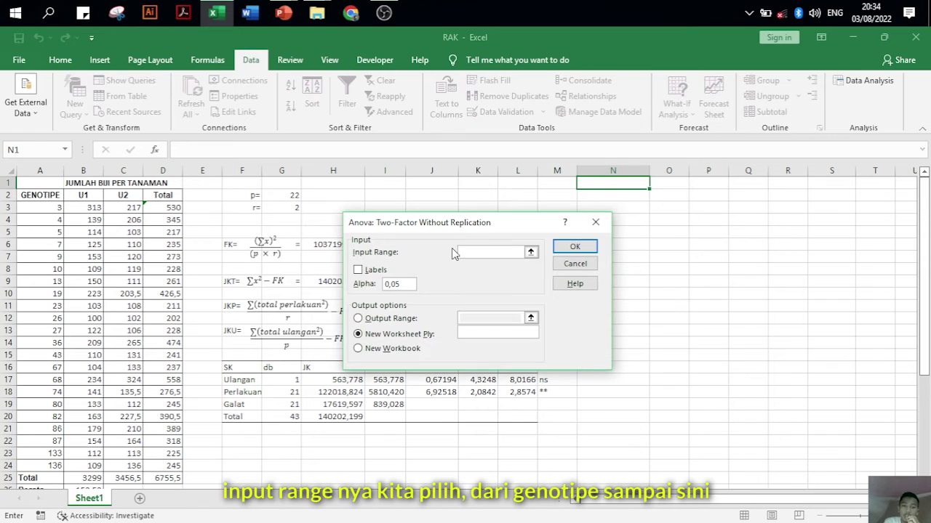
Set the ANOVA input range to $A$2:$C$24, covering genotypes with U1 and U2, with labels included and alpha at 0,05
click(531, 251)
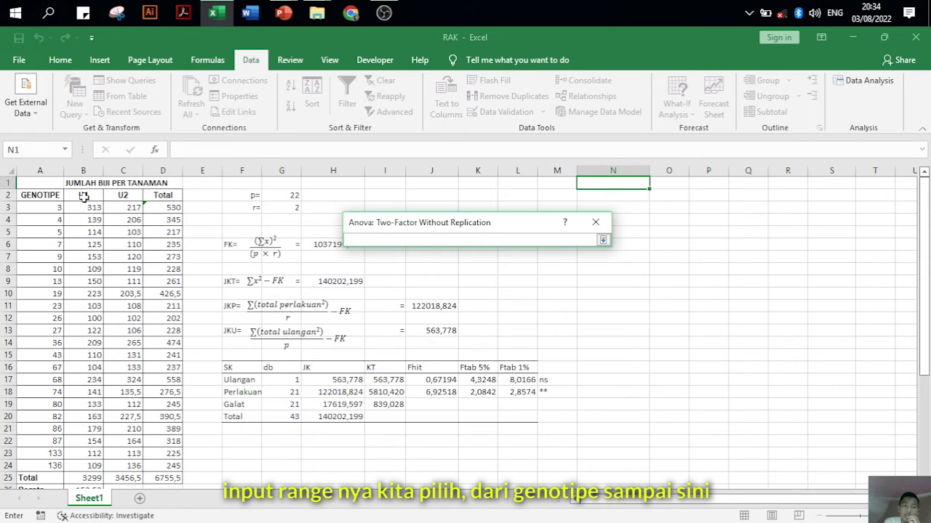
drag(51, 197, 126, 466)
click(603, 240)
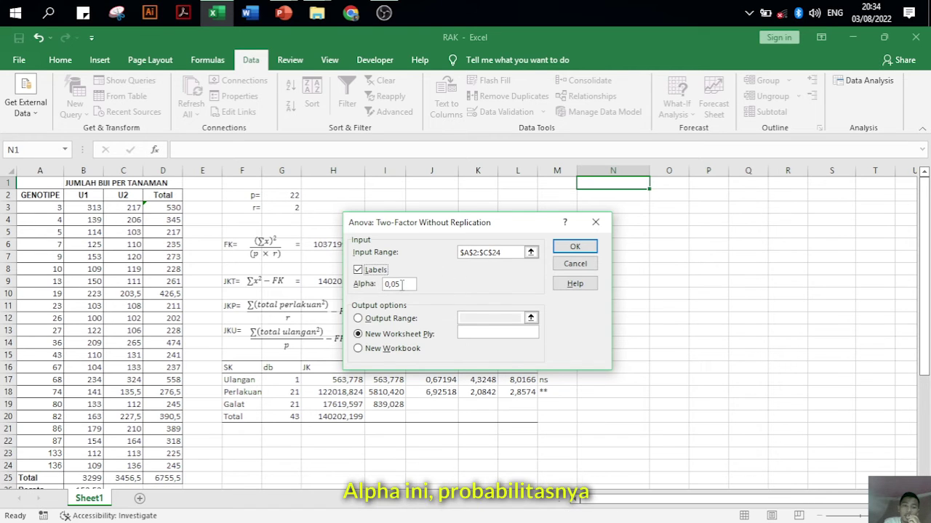
click(403, 284)
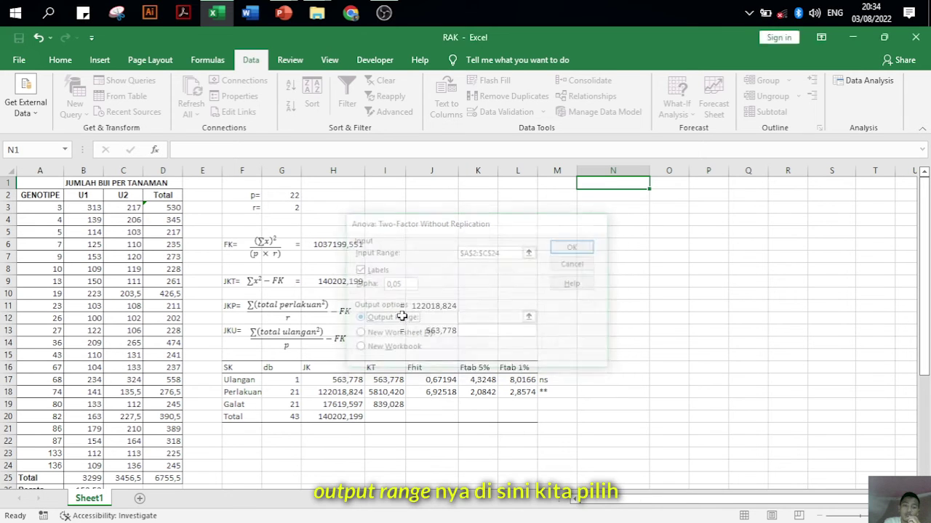
Direct the ANOVA output to cell $N$1 of the current sheet and run the analysis
click(411, 315)
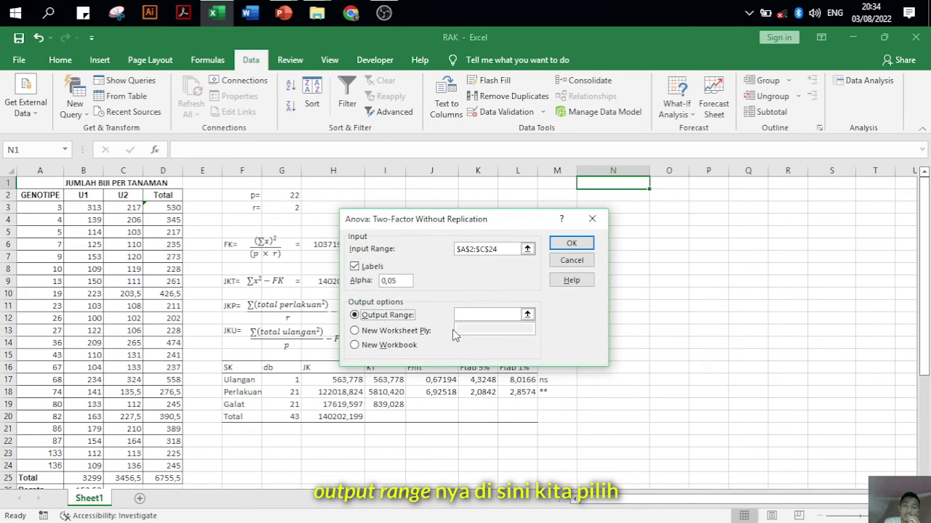
click(528, 315)
click(613, 183)
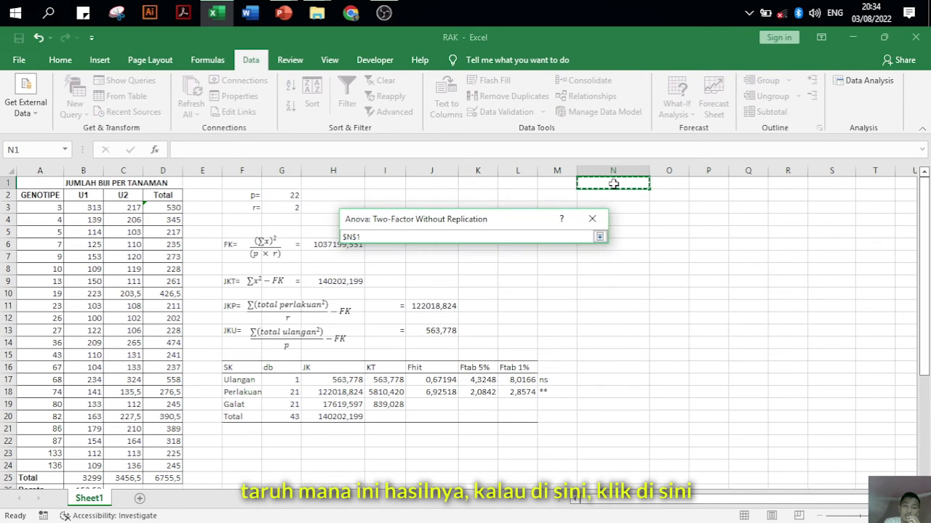
click(601, 238)
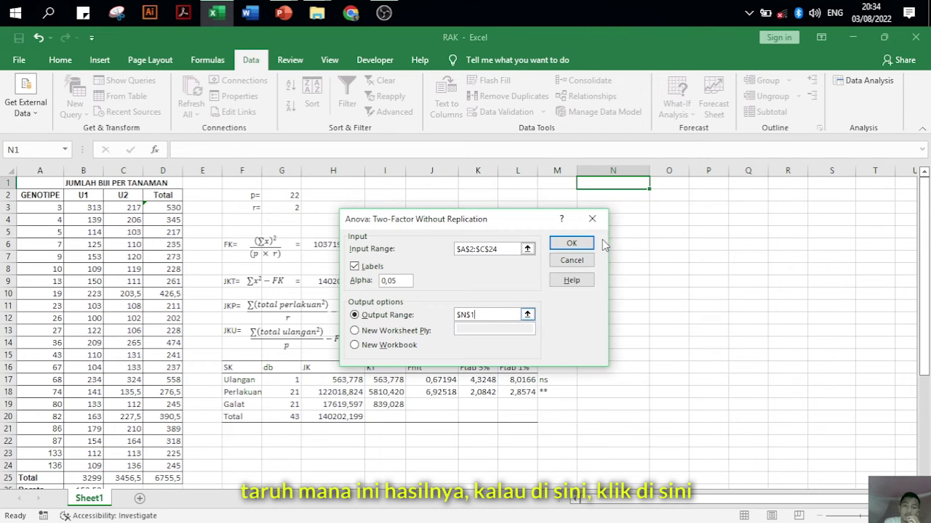
click(587, 245)
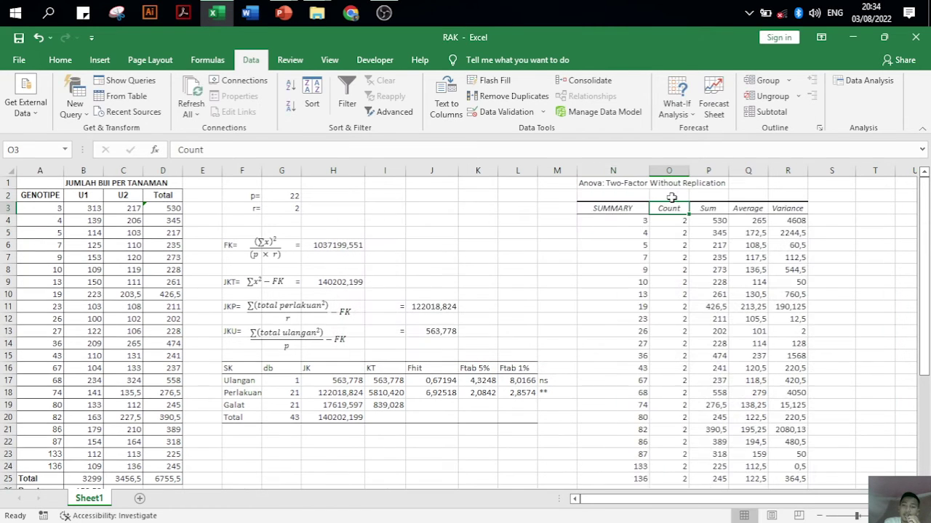
Examine the generated summary and the ANOVA table below it, including its English column headings
scroll(701, 204, down, 3)
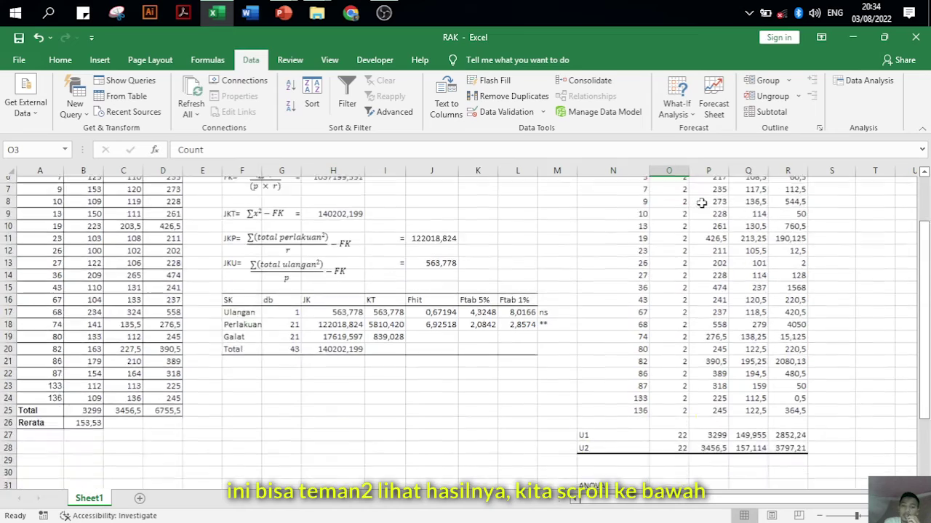
scroll(701, 203, down, 2)
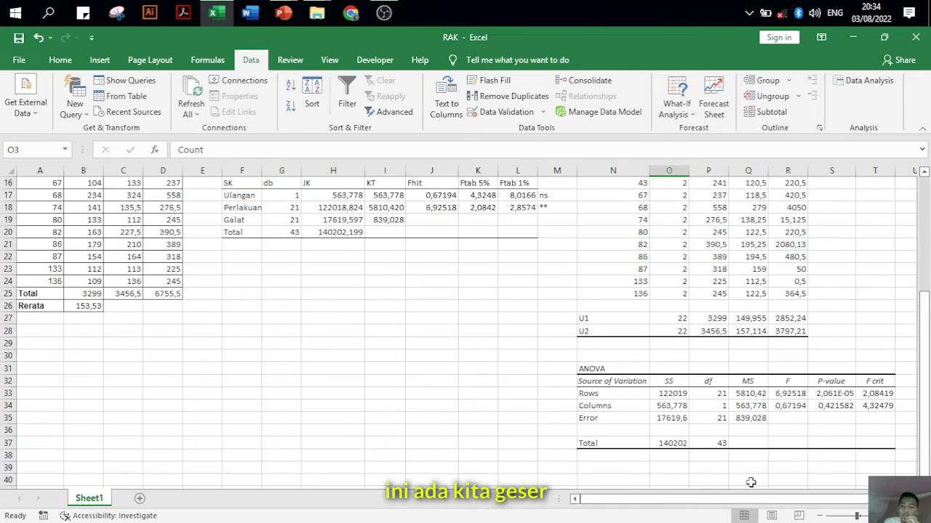
drag(789, 500, 796, 508)
scroll(796, 480, up, 1)
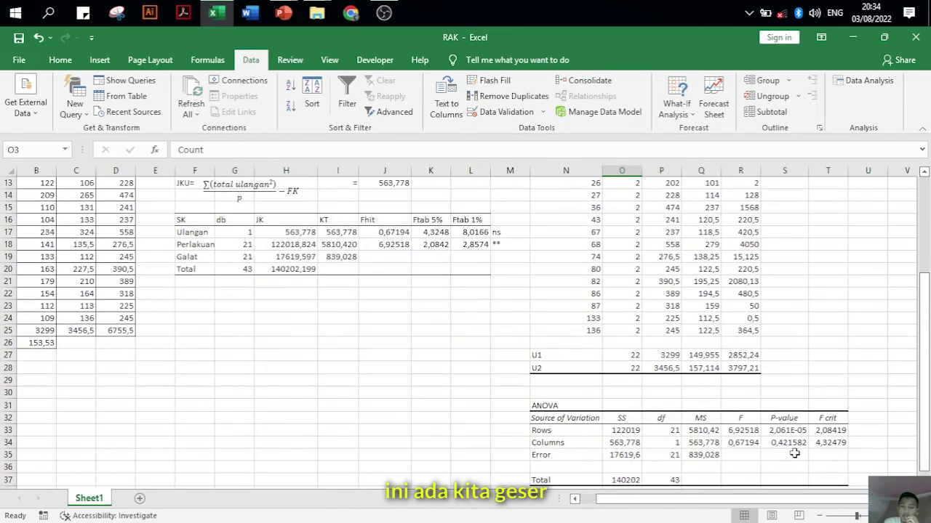
click(563, 408)
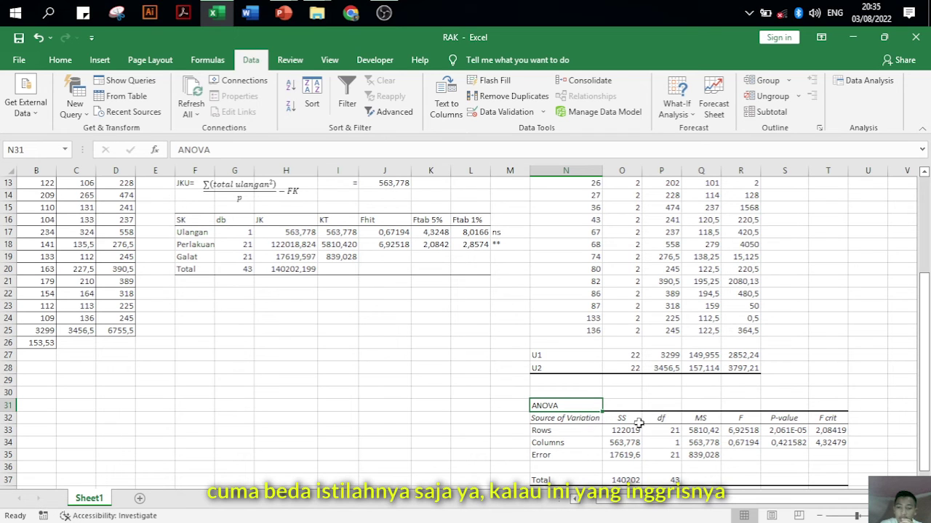
click(627, 418)
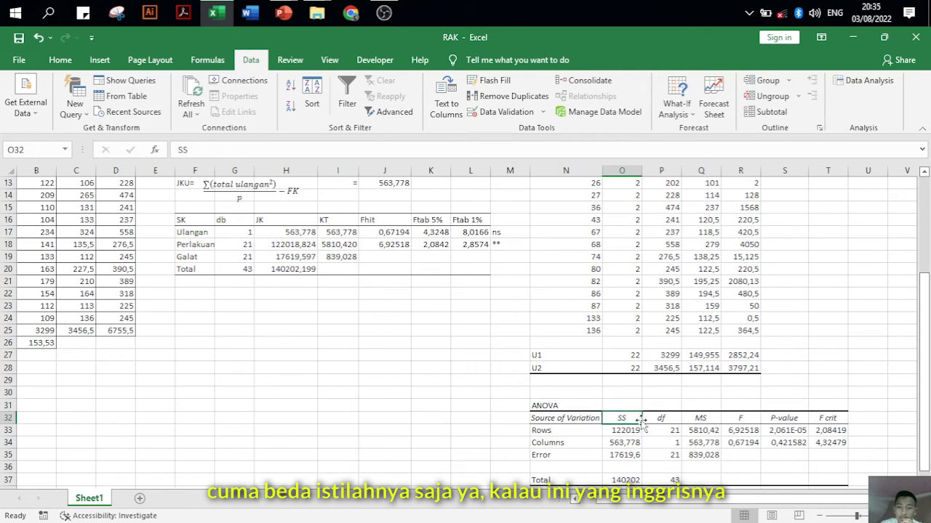
Match the ANOVA table's Rows and Columns sources to the genotypes, the replicates and the entries of the manual table
click(575, 430)
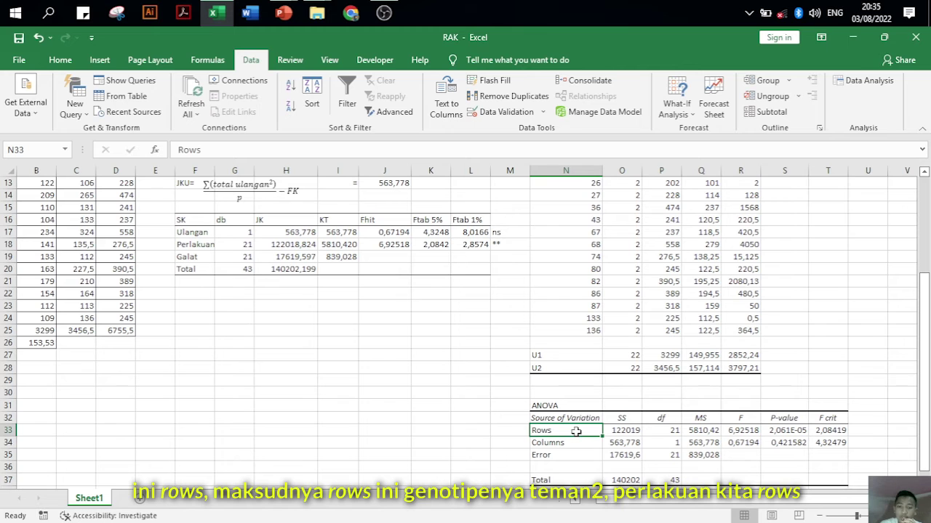
scroll(576, 430, up, 4)
scroll(385, 393, left, 1)
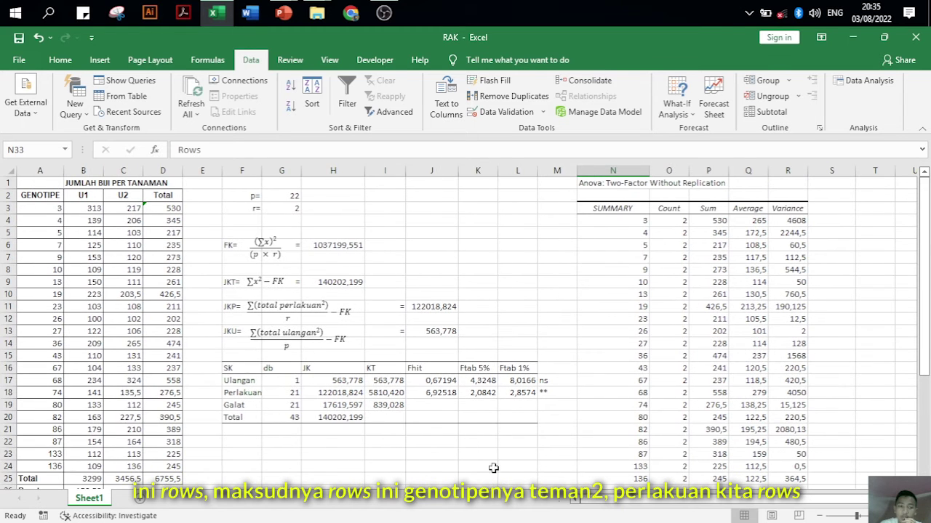
click(49, 210)
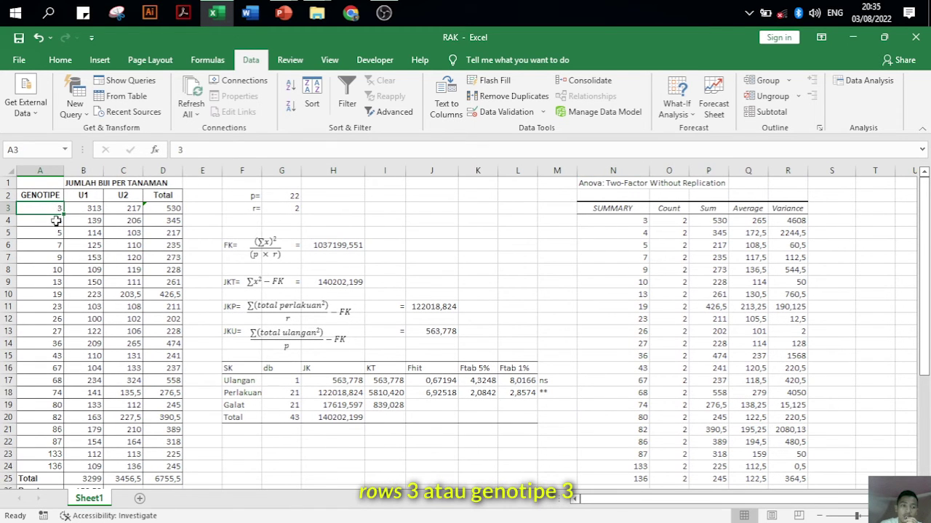
scroll(655, 462, down, 5)
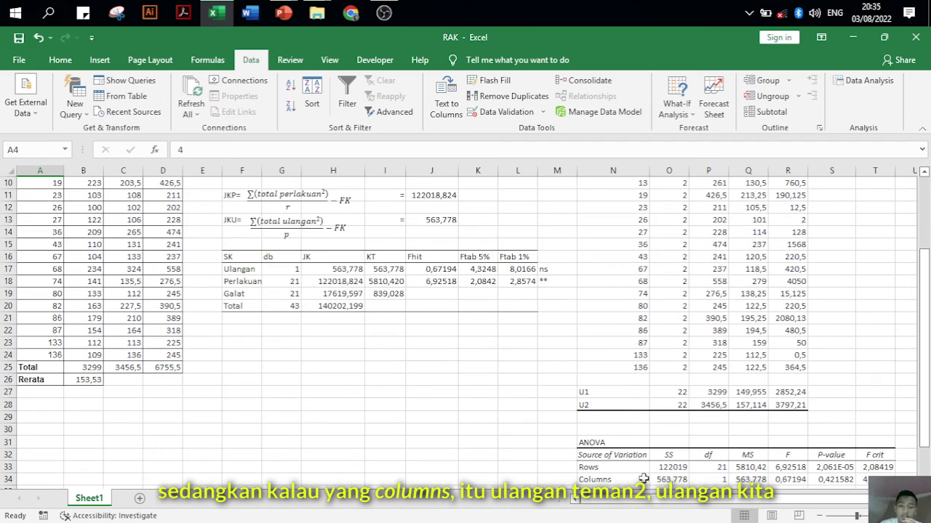
click(623, 407)
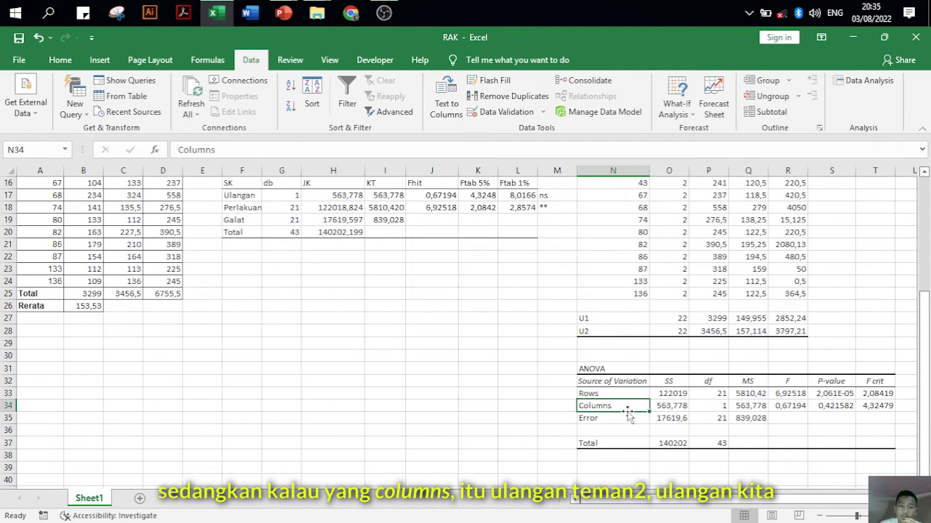
scroll(627, 413, up, 5)
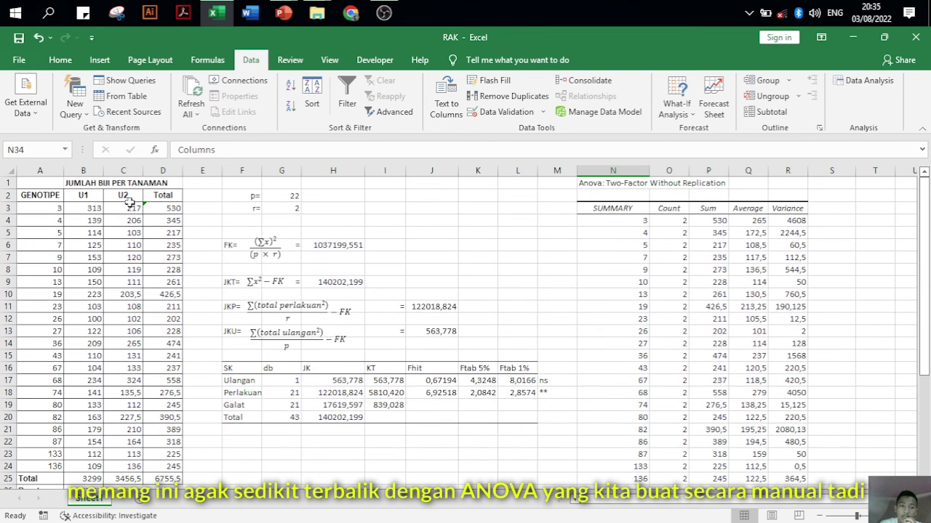
click(244, 380)
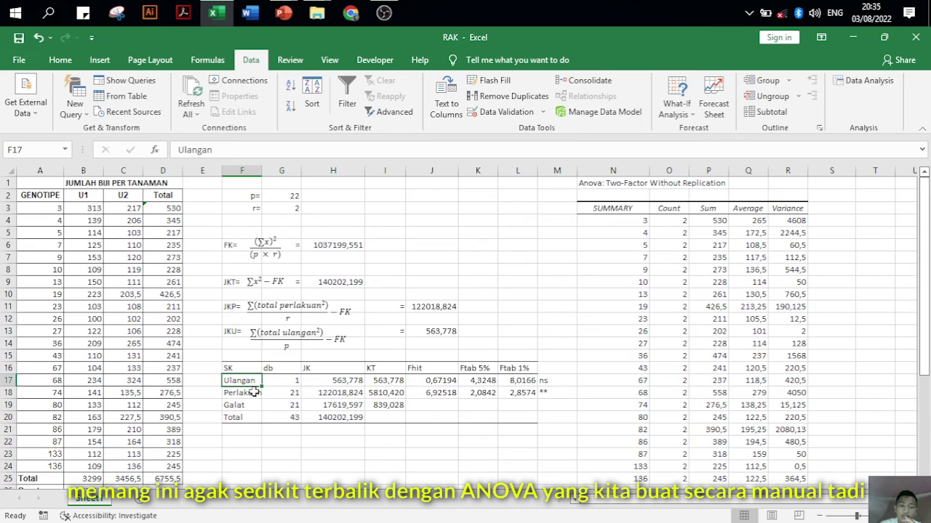
Rename the Rows source in the generated ANOVA table to Perlakuan
scroll(253, 393, down, 4)
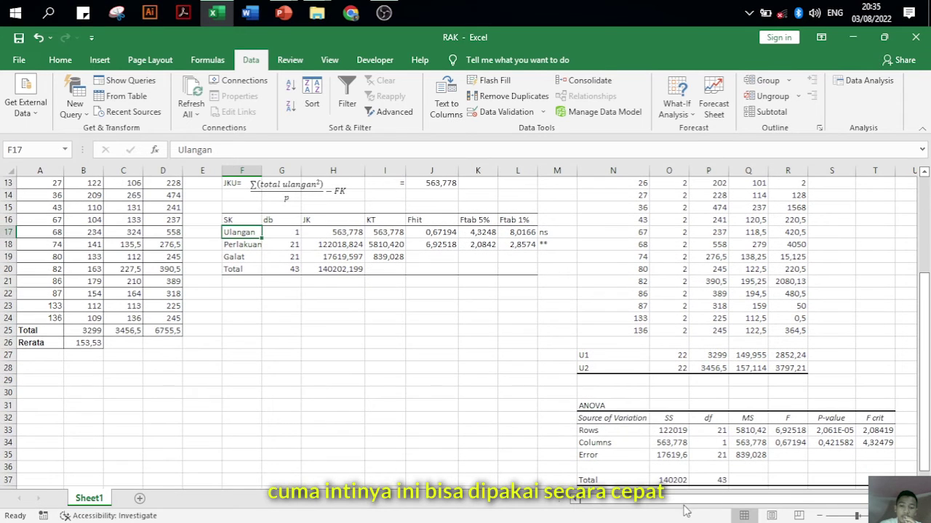
scroll(683, 502, right, 1)
click(589, 440)
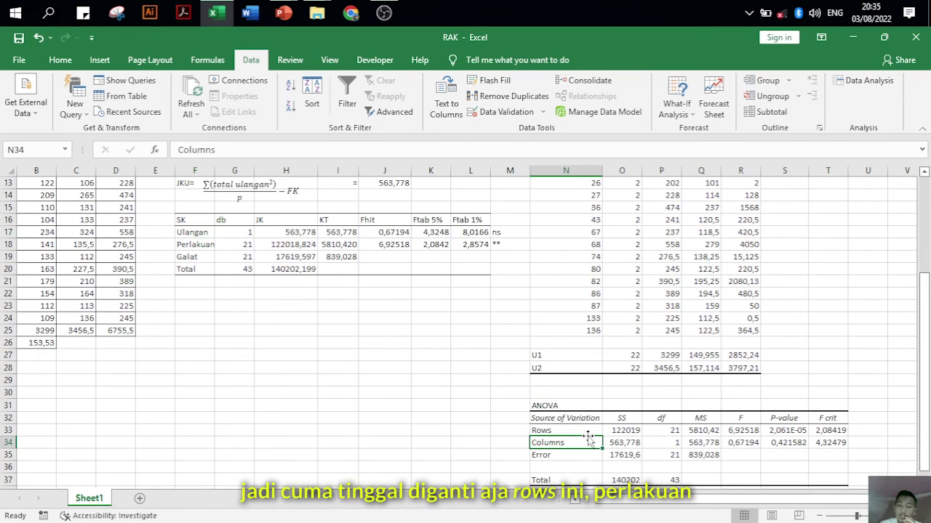
click(587, 432)
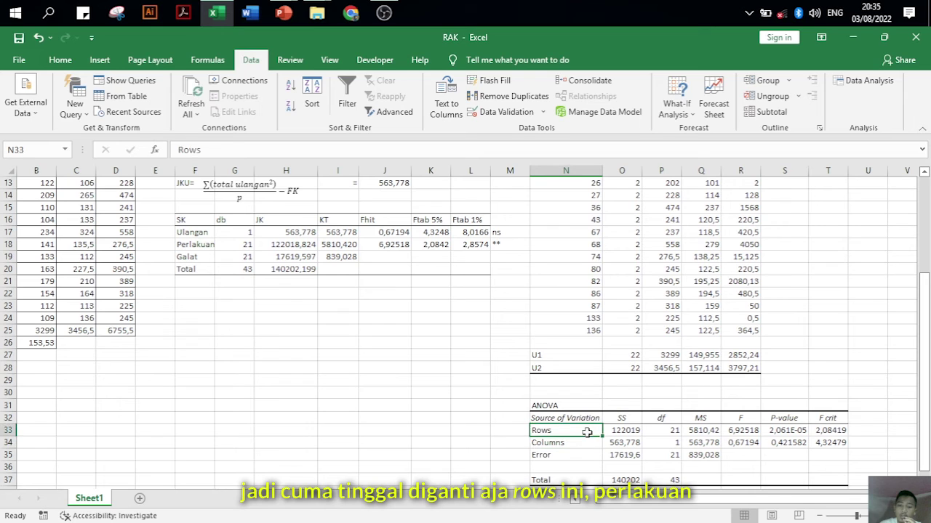
double_click(588, 432)
key(BackSpace)
key(BackSpace)
key(BackSpace)
key(BackSpace)
text(P)
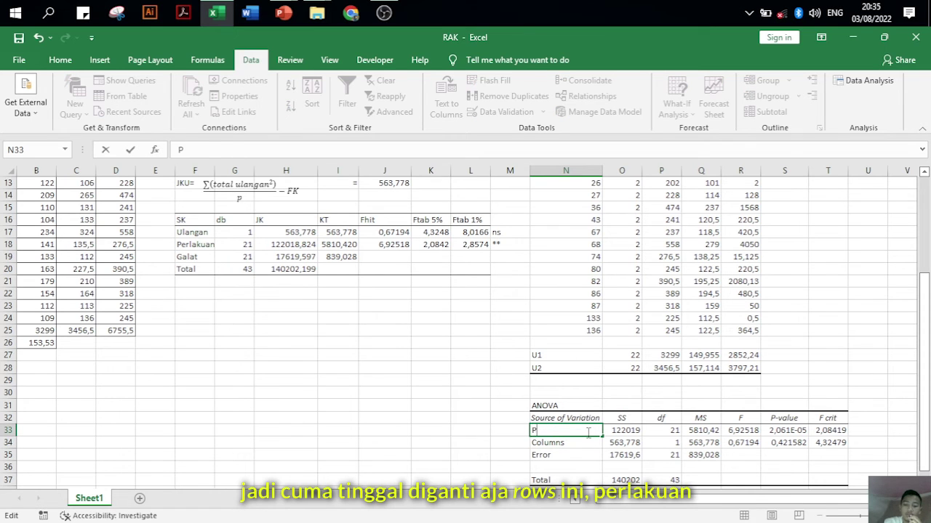
text(erlakuan)
key(Return)
Rename the Columns source in the generated ANOVA table to Ulangan
double_click(577, 442)
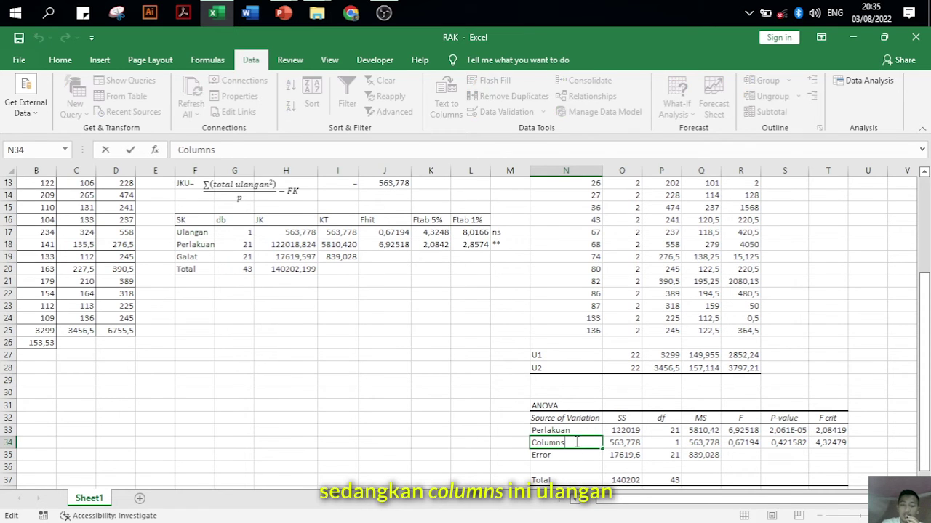
key(BackSpace)
key(BackSpace)
key(BackSpace)
key(BackSpace)
key(BackSpace)
key(BackSpace)
key(BackSpace)
text(Ulangan)
key(Return)
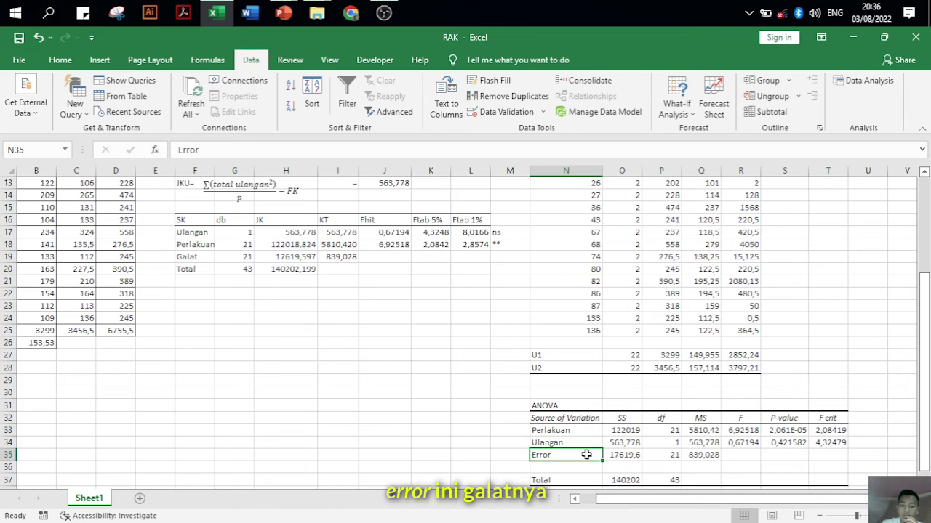
Rename the Error source in the generated ANOVA table to Galat
double_click(586, 454)
key(BackSpace)
key(BackSpace)
key(BackSpace)
key(BackSpace)
key(BackSpace)
text(Galat)
Extend the SS heading of the generated ANOVA table to read SS (JK)
click(634, 420)
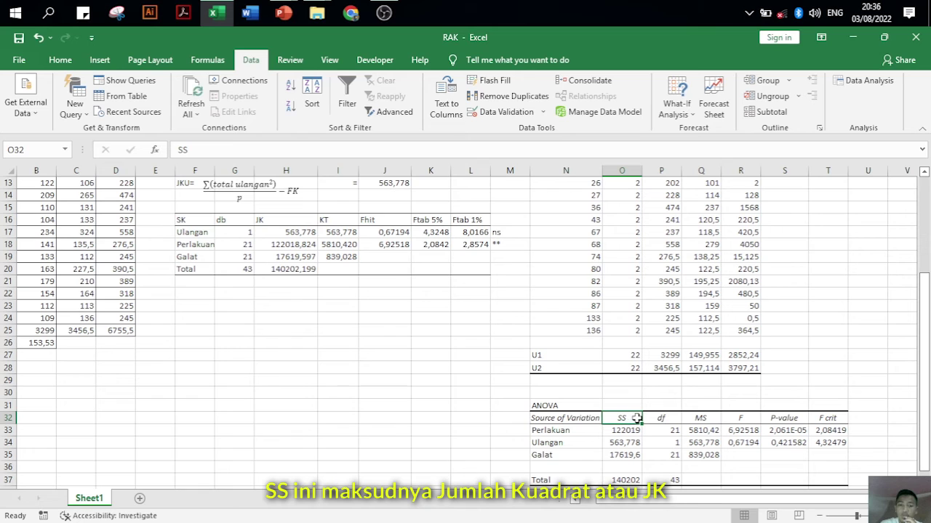
double_click(636, 420)
text((JK))
key(Return)
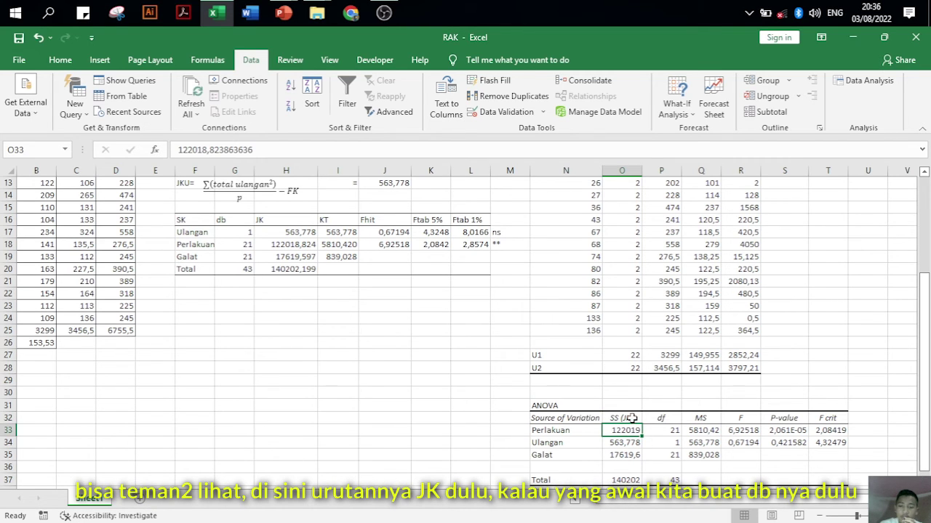
Compare the column order and the Perlakuan sum of squares between the manual and generated ANOVA tables
click(234, 219)
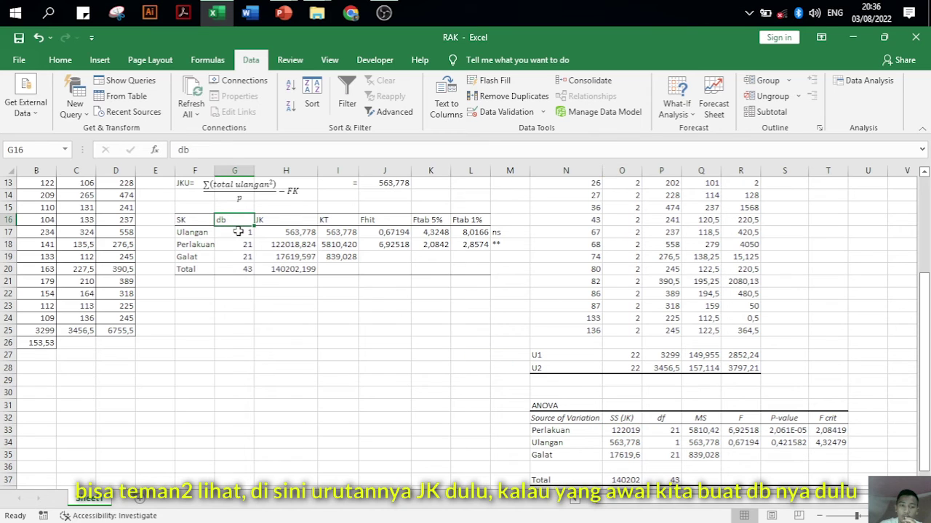
click(619, 429)
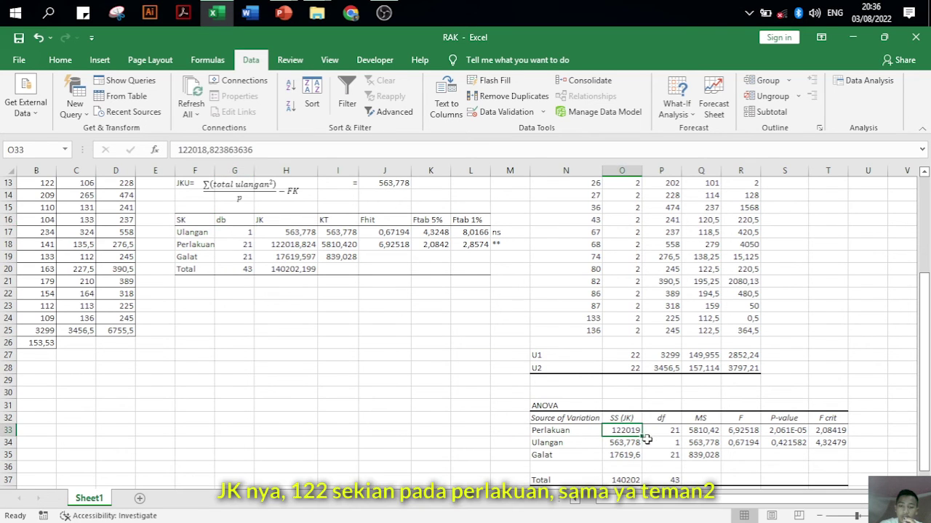
click(293, 244)
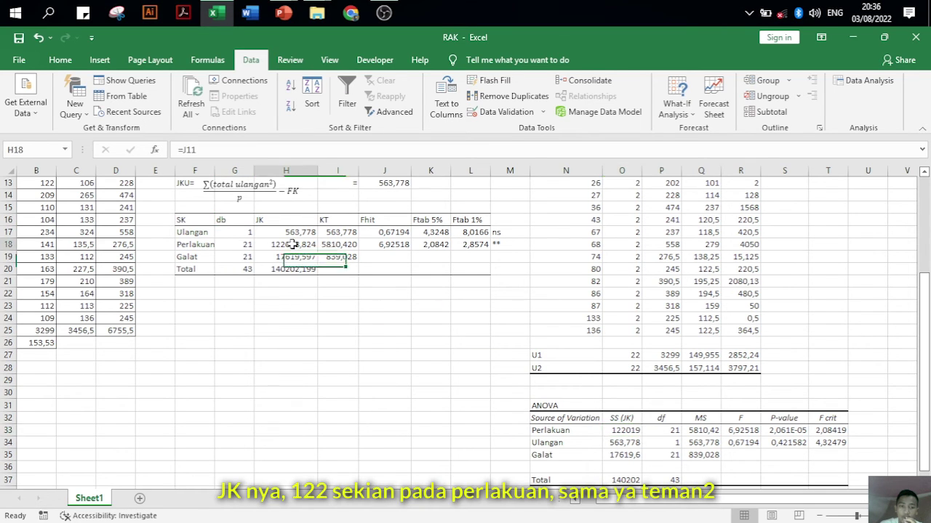
click(627, 431)
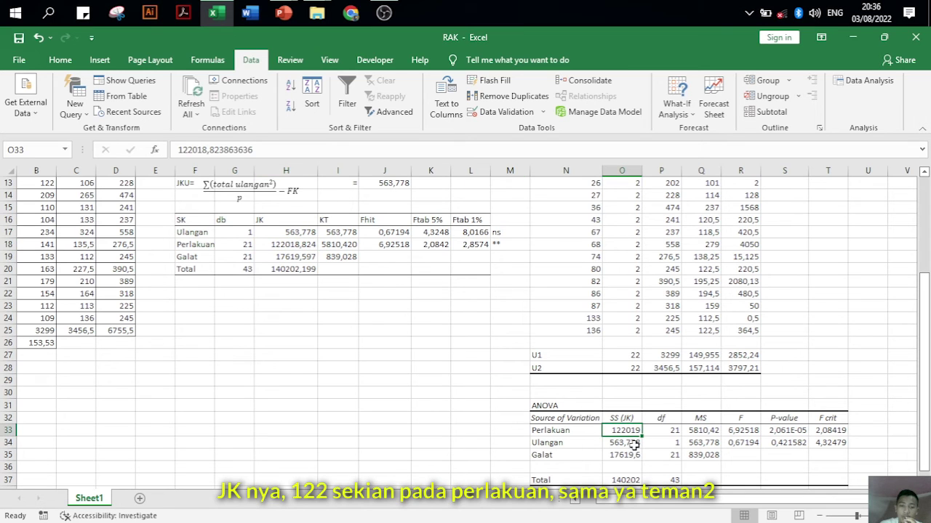
Compare the Ulangan and Galat sums of squares between the generated and manual ANOVA tables
click(633, 444)
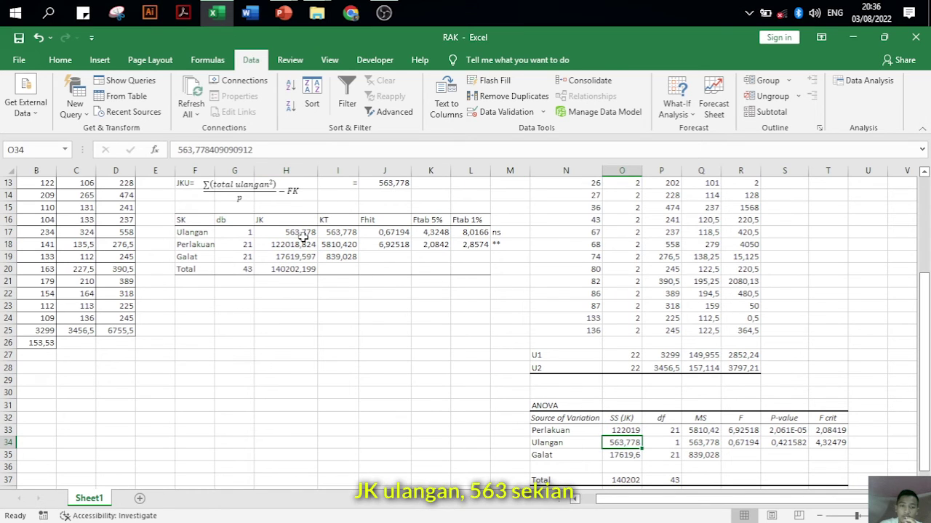
click(628, 456)
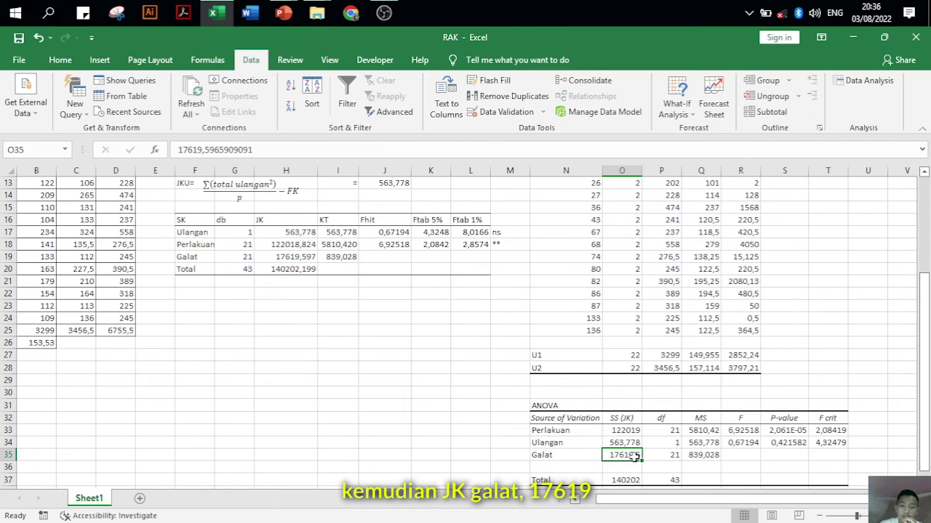
Check the generated table's degrees of freedom against the manual ANOVA table and extend its df heading to read df (db)
click(670, 419)
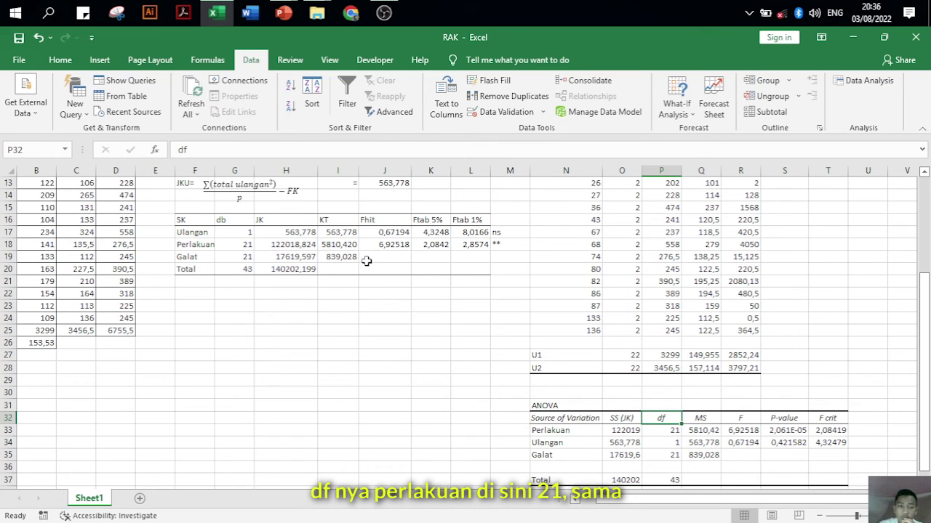
click(236, 245)
click(675, 442)
text(=)
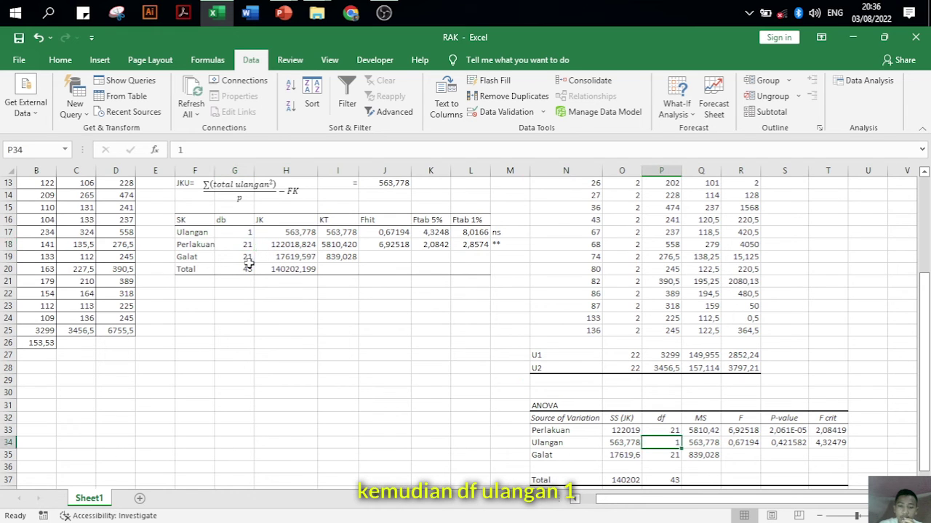
click(222, 232)
key(Return)
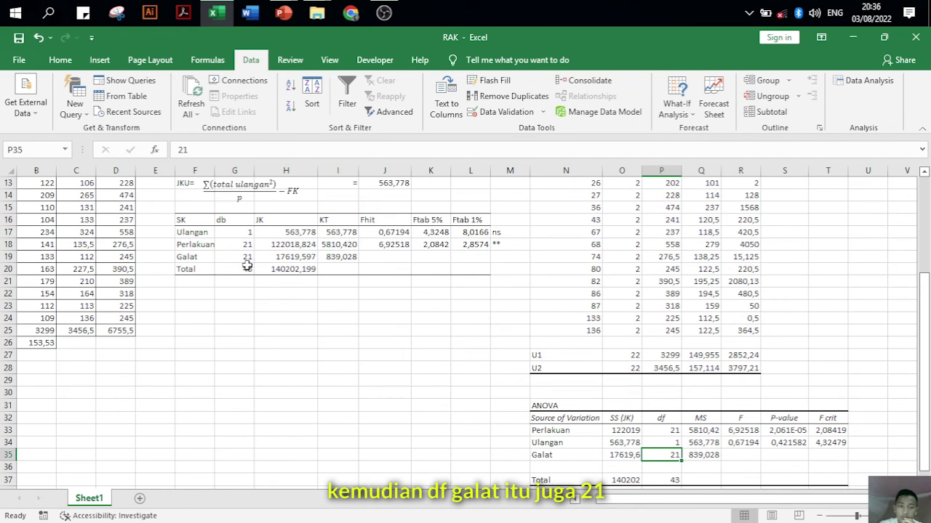
click(242, 259)
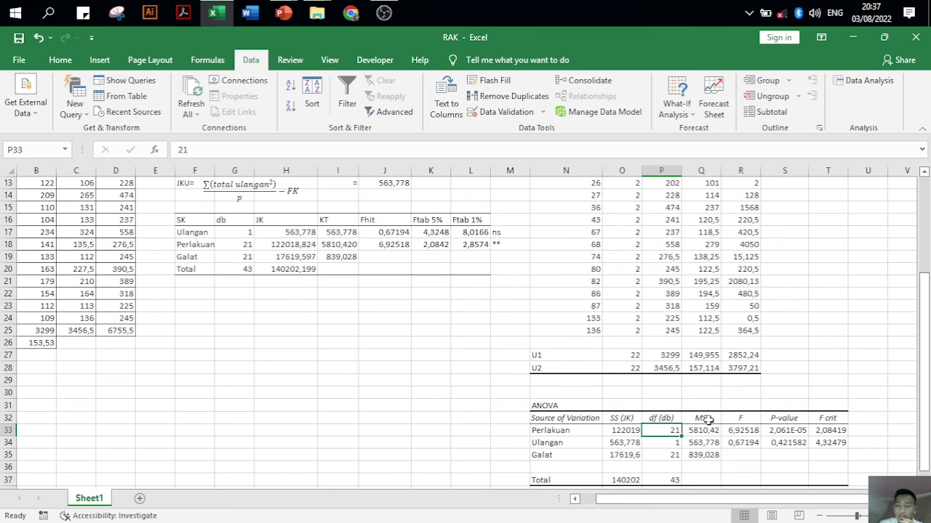
Extend the MS heading of the generated ANOVA table to read MS (KT)
double_click(702, 419)
text(()
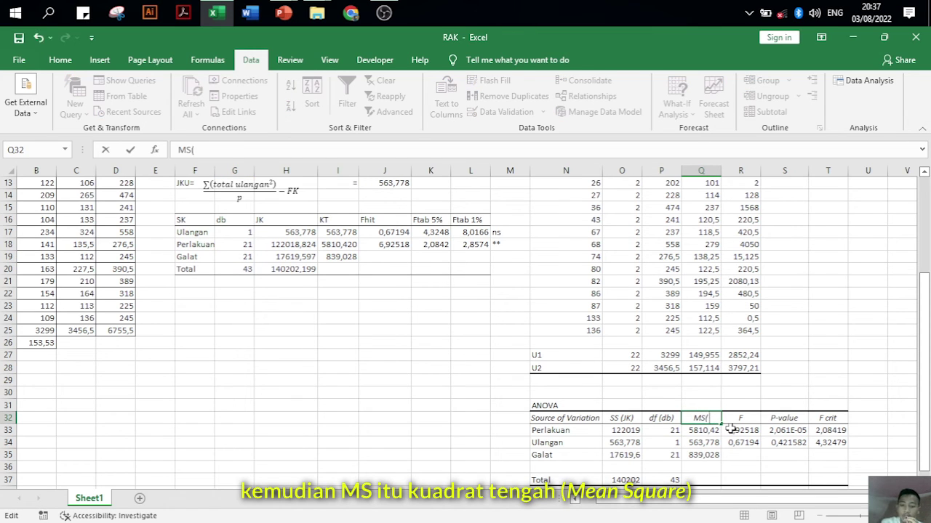
text(KT))
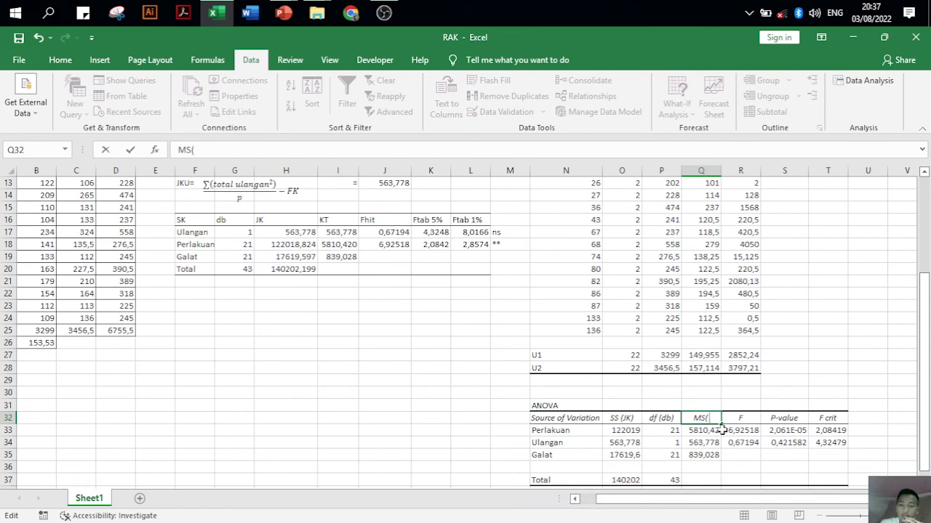
key(Return)
Extend the F heading of the generated ANOVA table to read F (F hit)
click(753, 418)
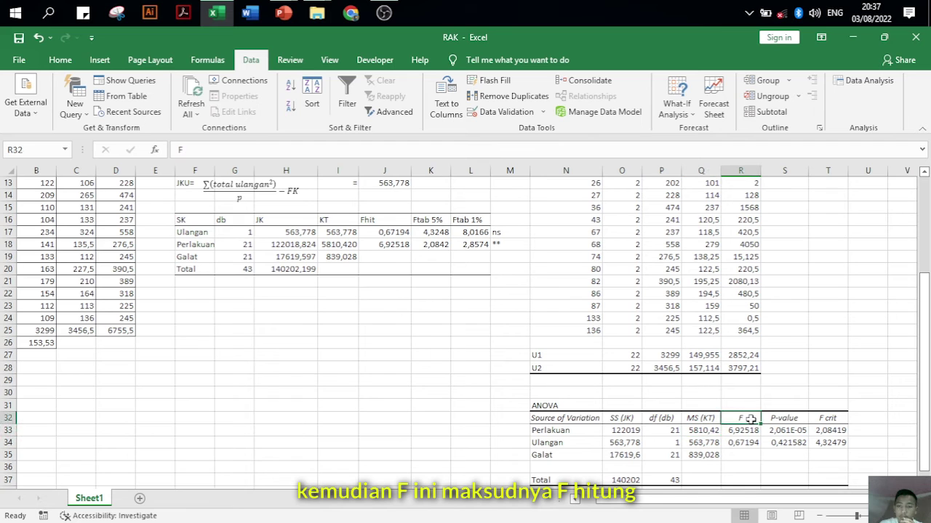
double_click(750, 420)
text((F hit))
click(798, 422)
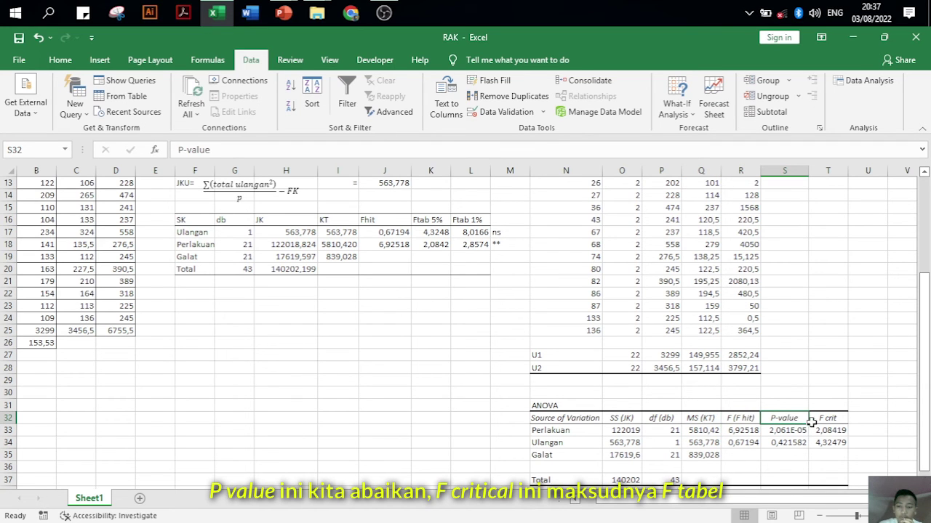
Extend the F crit heading of the generated ANOVA table to read F crit (5%)
double_click(825, 419)
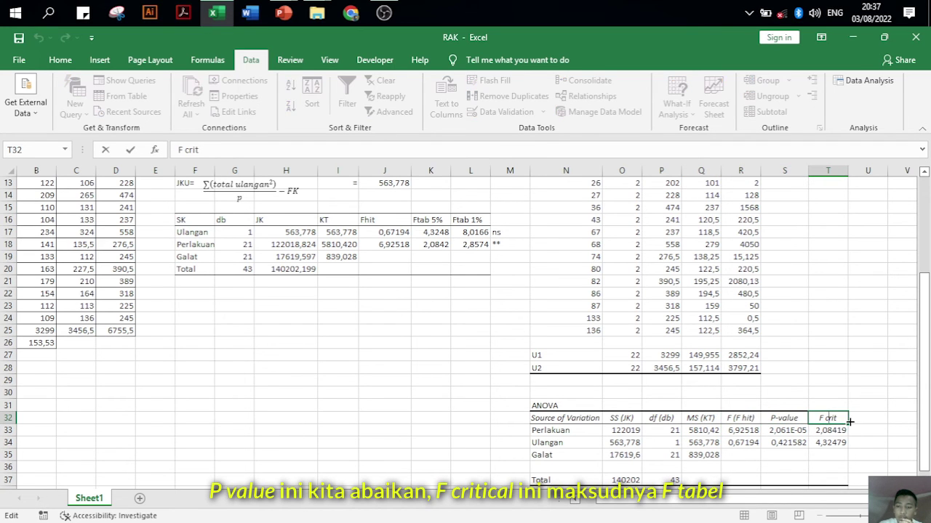
key(Return)
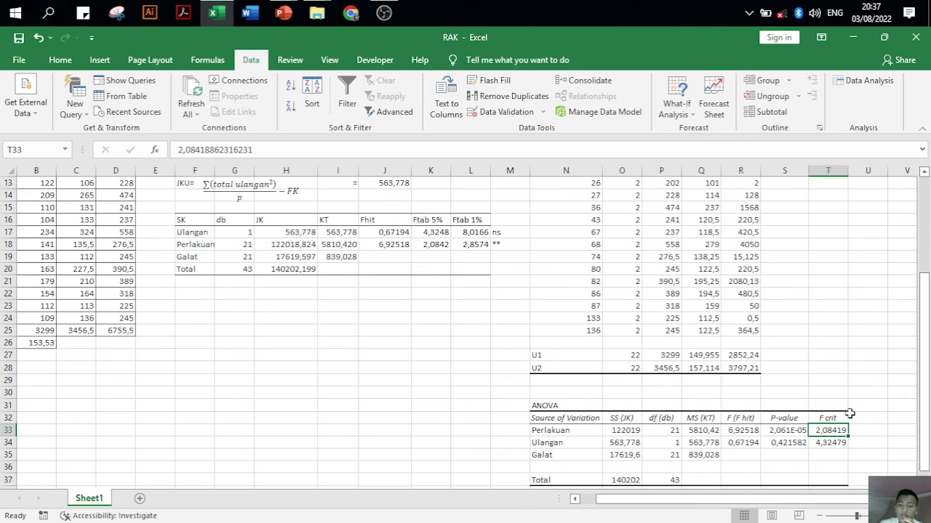
click(836, 416)
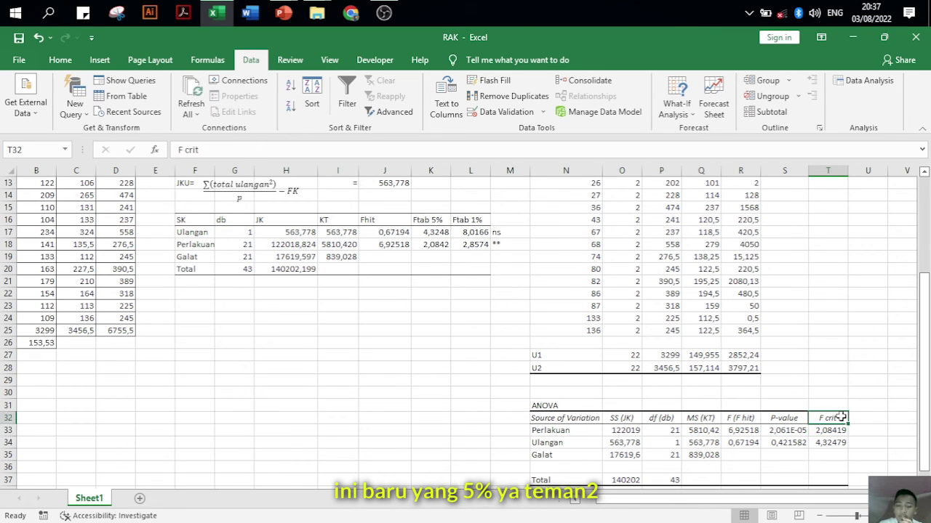
key(F2)
text((5%))
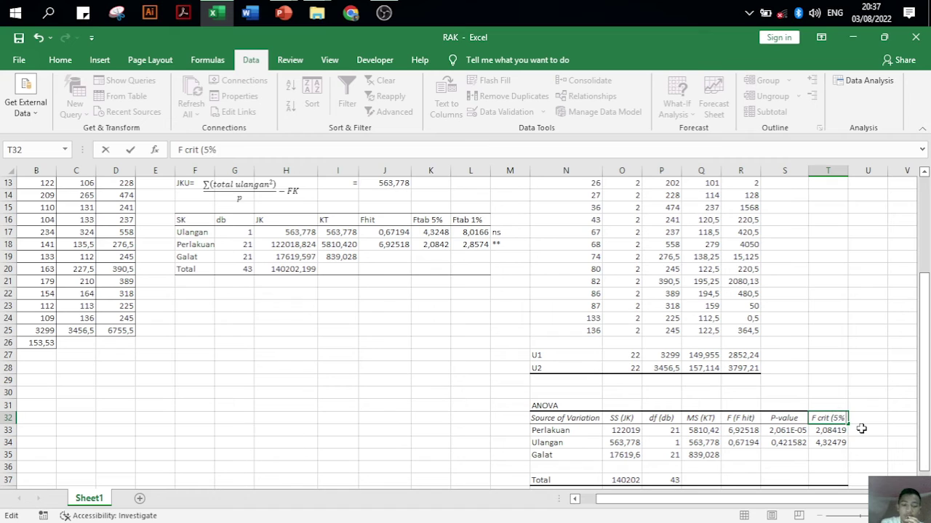
key(Return)
Compare the calculated F and 5% critical F values for Perlakuan and Ulangan between the generated and manual ANOVA tables
click(756, 431)
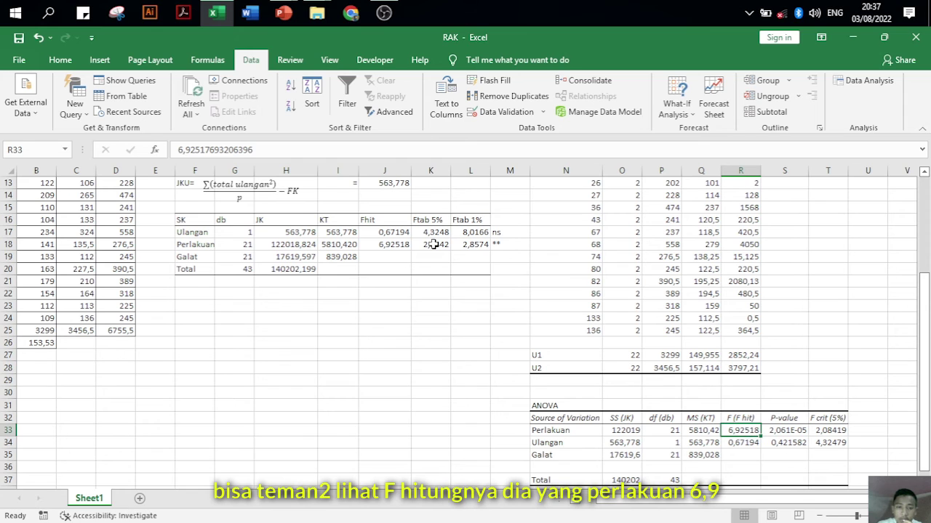
click(403, 244)
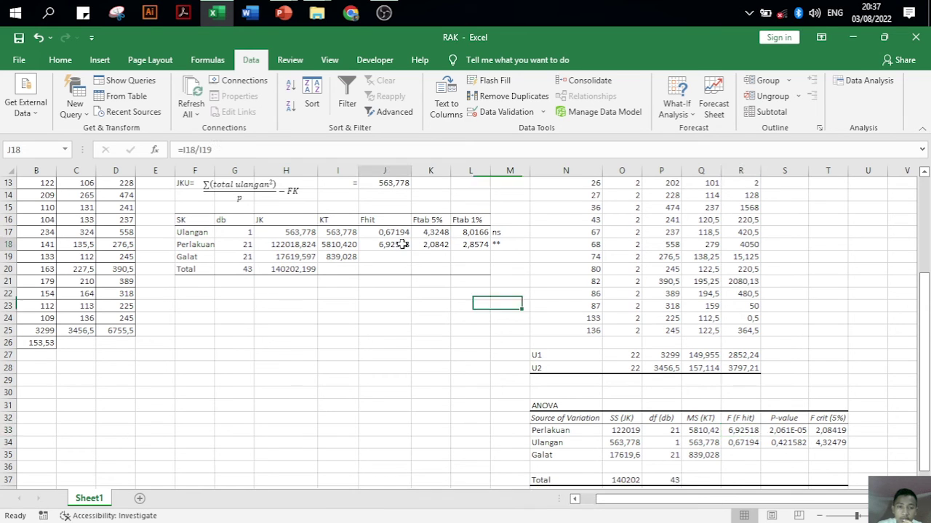
click(742, 445)
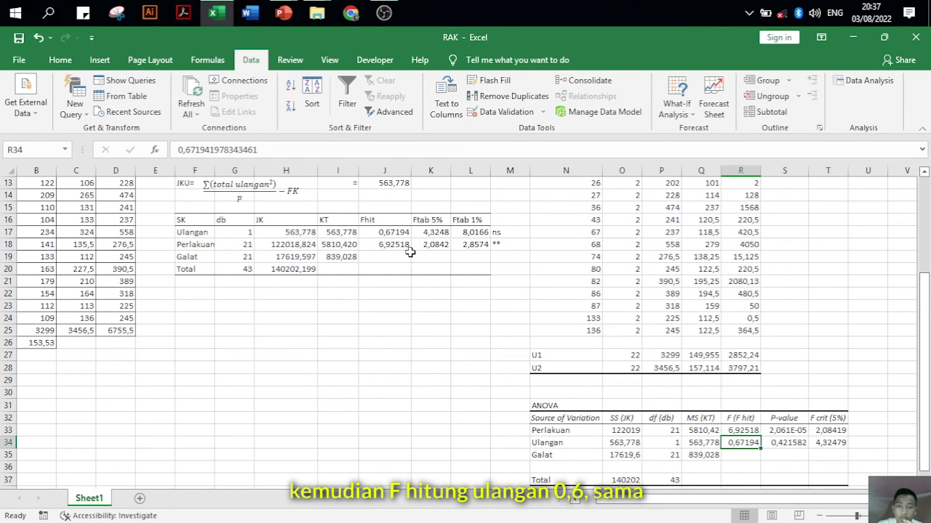
click(396, 233)
click(439, 221)
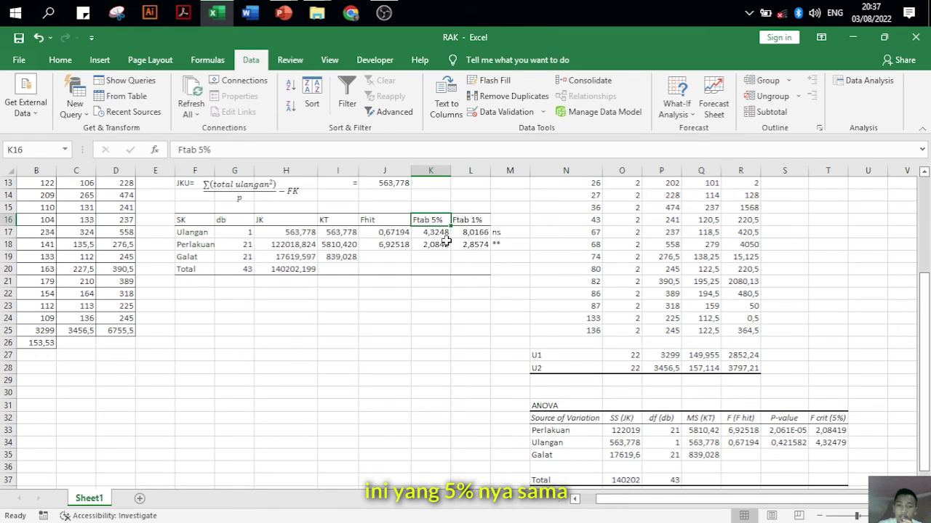
click(445, 234)
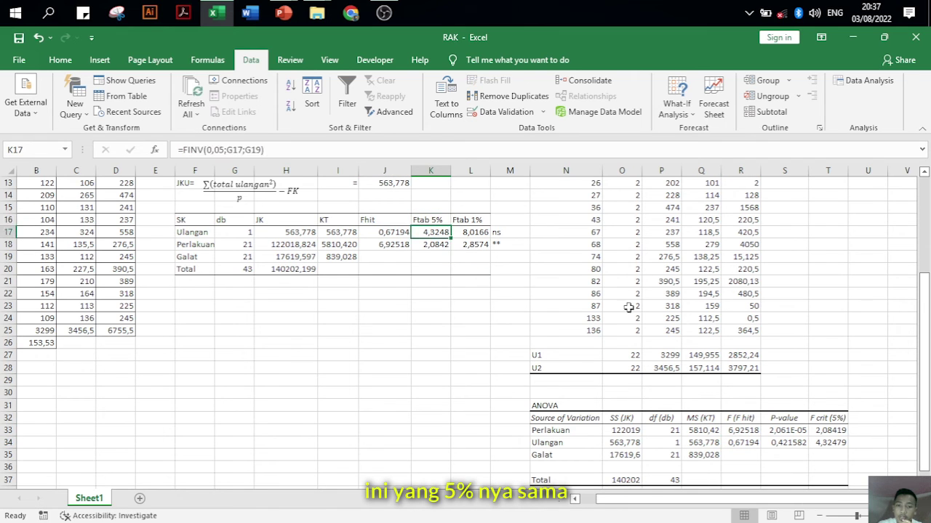
click(844, 431)
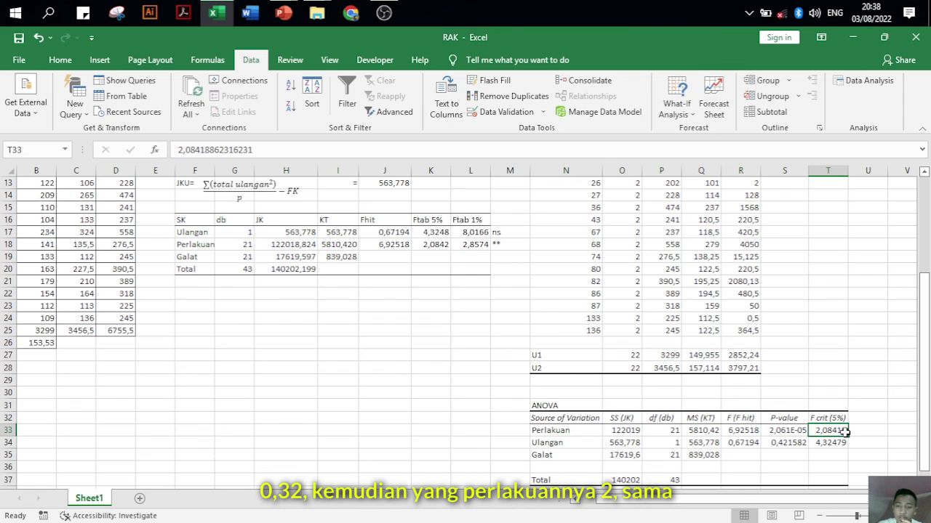
click(437, 245)
Start another Anova: Two-Factor Without Replication analysis and set its alpha to 0,01
scroll(503, 366, up, 1)
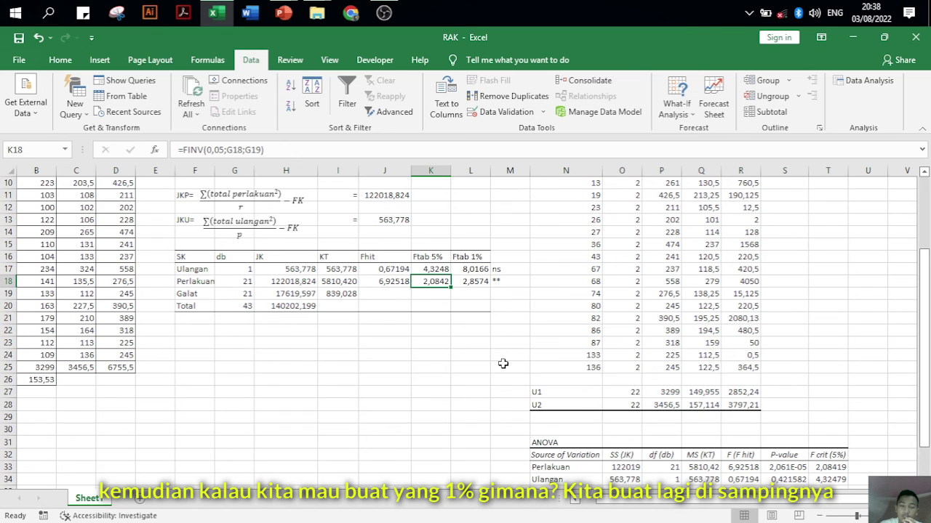
scroll(503, 364, up, 3)
scroll(829, 182, down, 5)
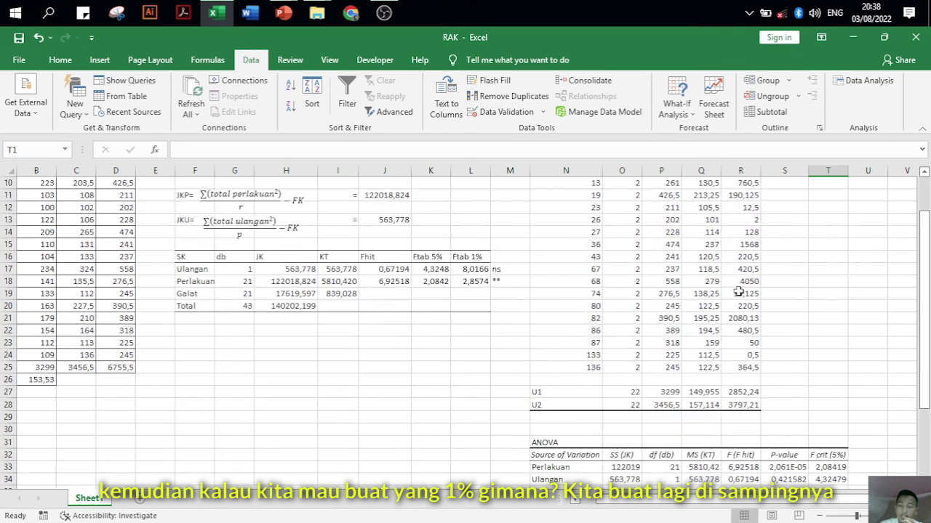
scroll(829, 182, up, 1)
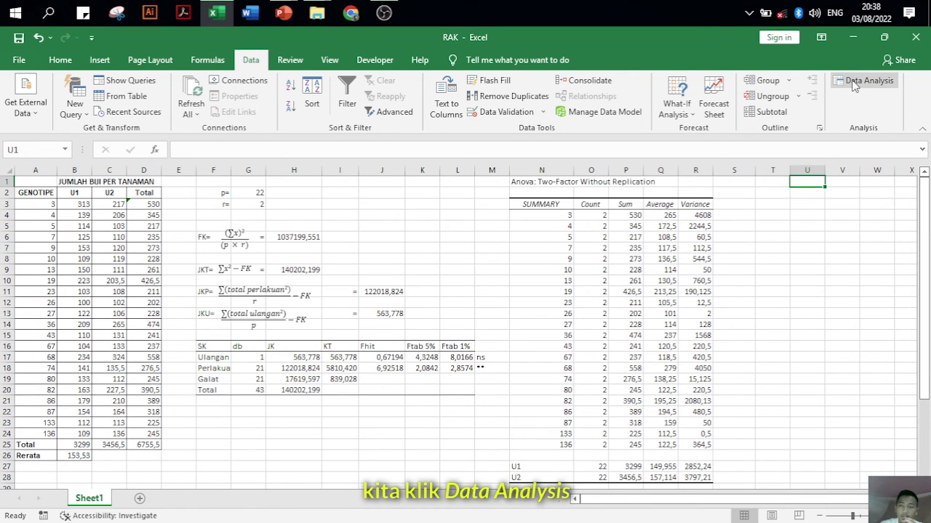
click(855, 84)
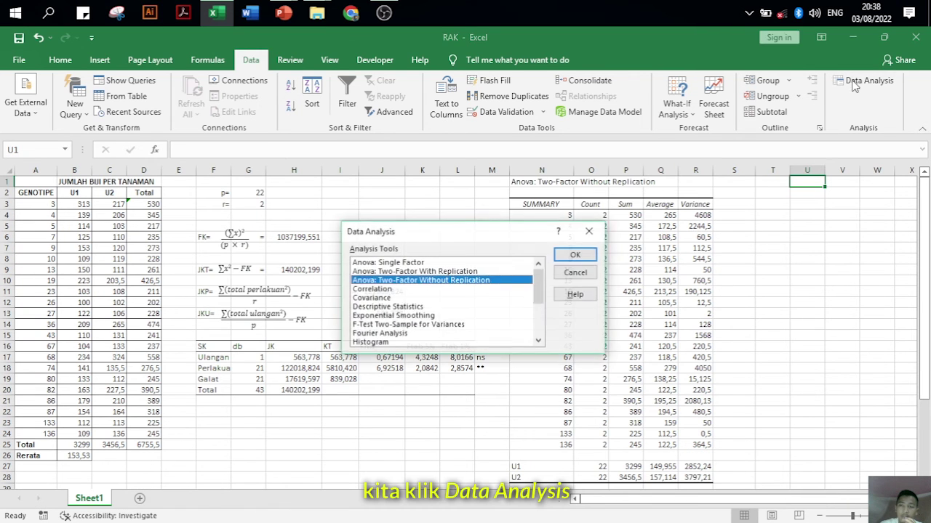
double_click(444, 280)
click(394, 283)
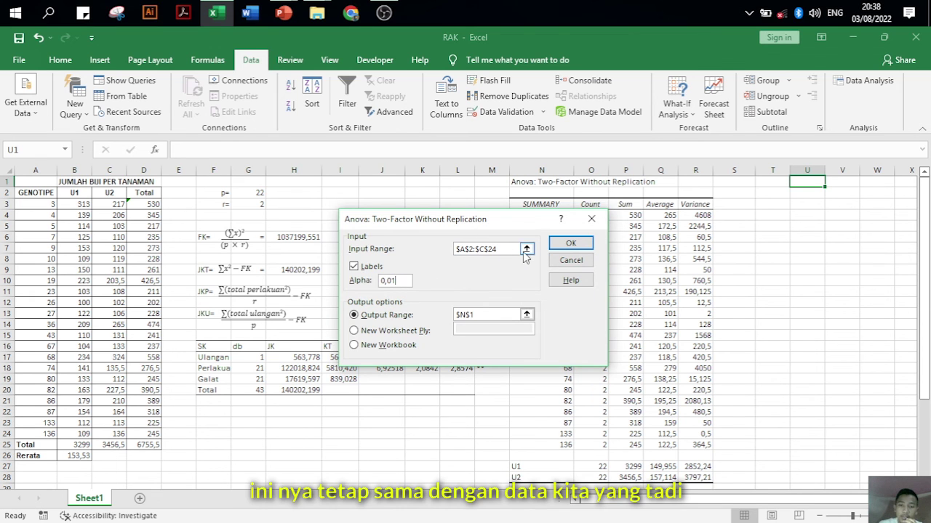
Keep the input range $A$2:$C$24, set the output range to $U$1 and run the analysis
click(526, 249)
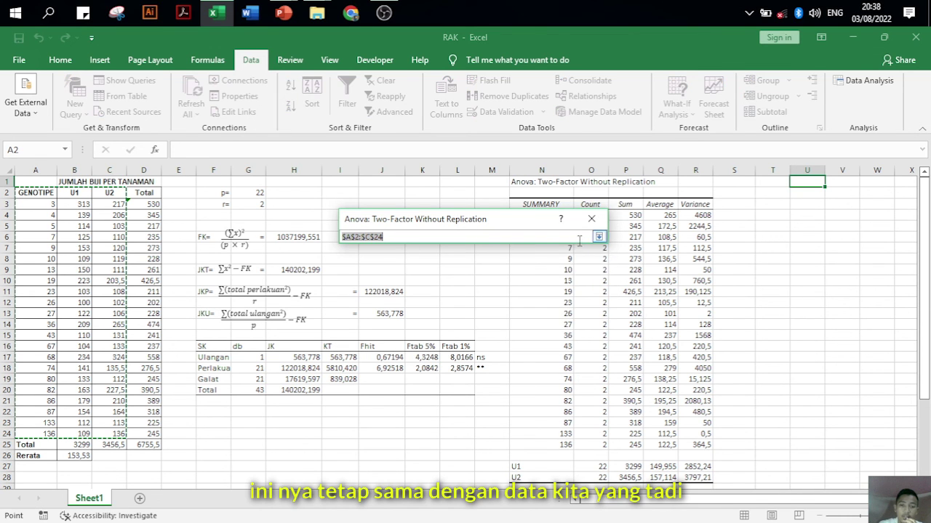
click(599, 237)
click(527, 315)
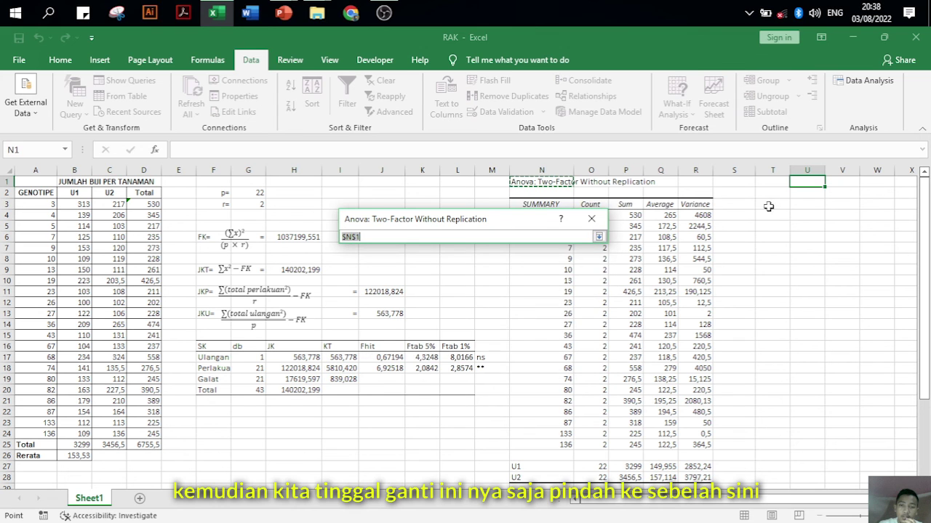
click(806, 181)
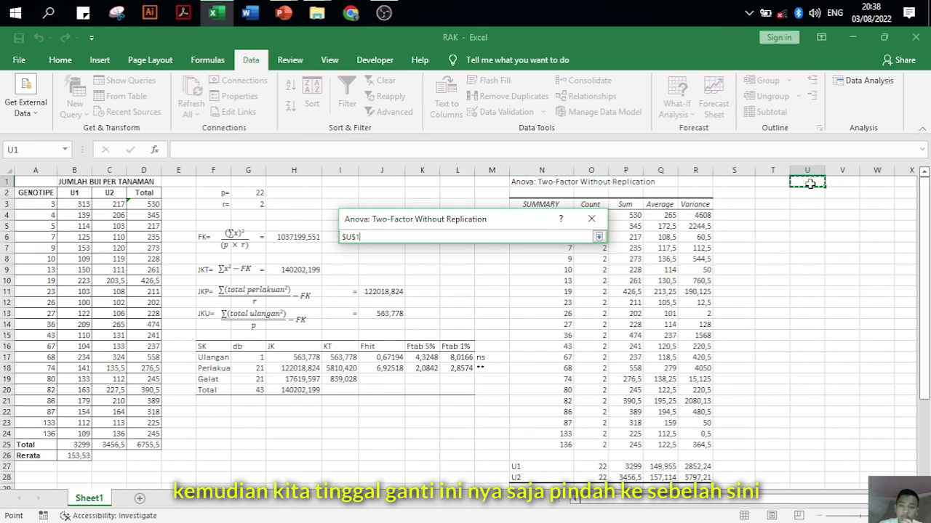
click(597, 236)
click(572, 245)
Add a border to the second ANOVA table's Source of Variation cells U32:U37 to separate the tables, and autofit column U
click(61, 60)
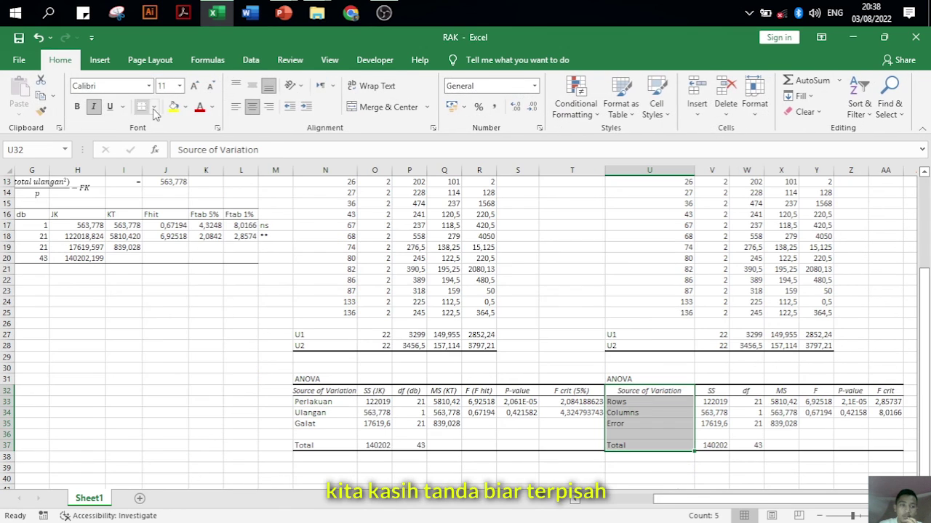
click(153, 107)
click(176, 175)
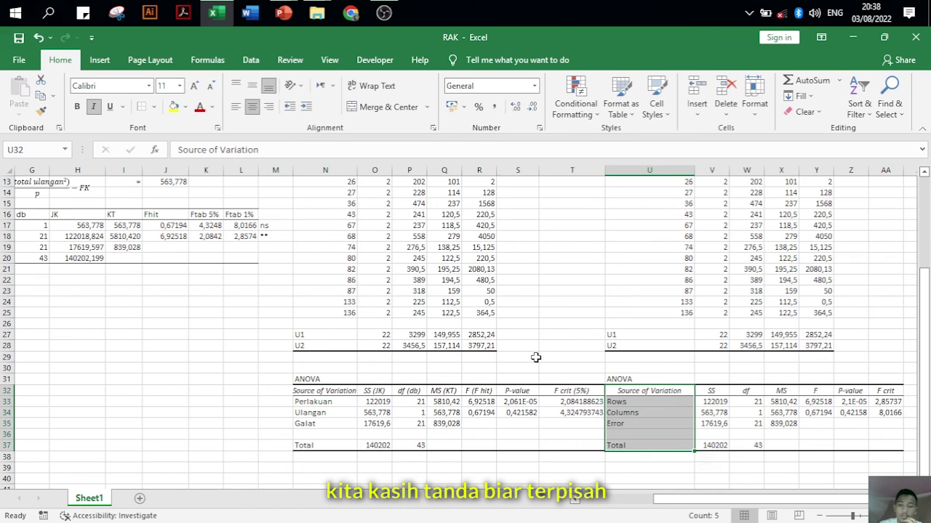
click(533, 357)
double_click(695, 169)
Compare the second ANOVA table's 1% critical F values for Rows and Columns with the manual table's Ftab 1% values
click(878, 403)
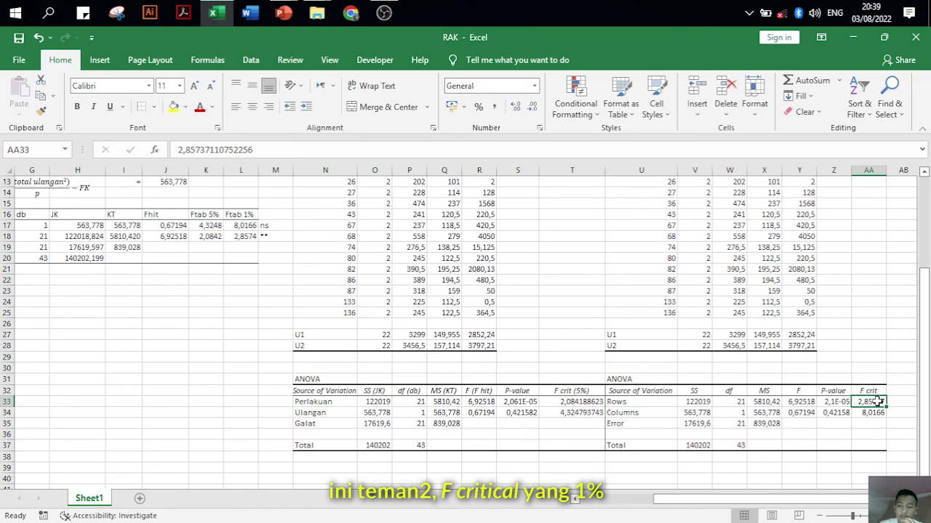
scroll(878, 407, up, 1)
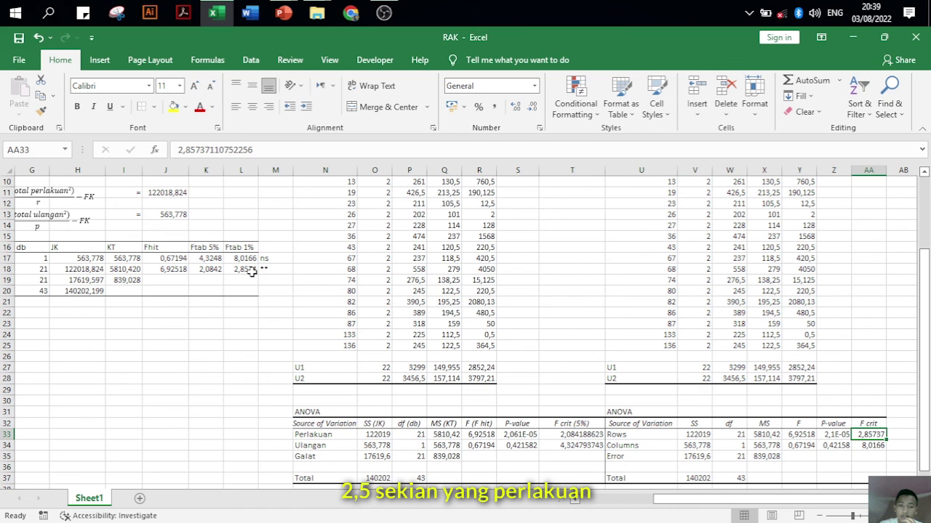
click(248, 270)
click(875, 445)
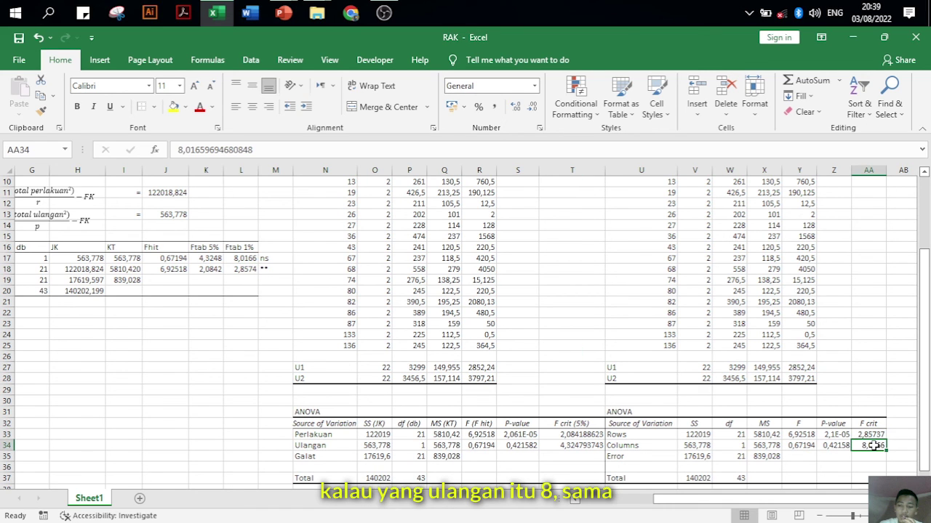
click(248, 258)
scroll(553, 429, left, 3)
scroll(486, 399, up, 3)
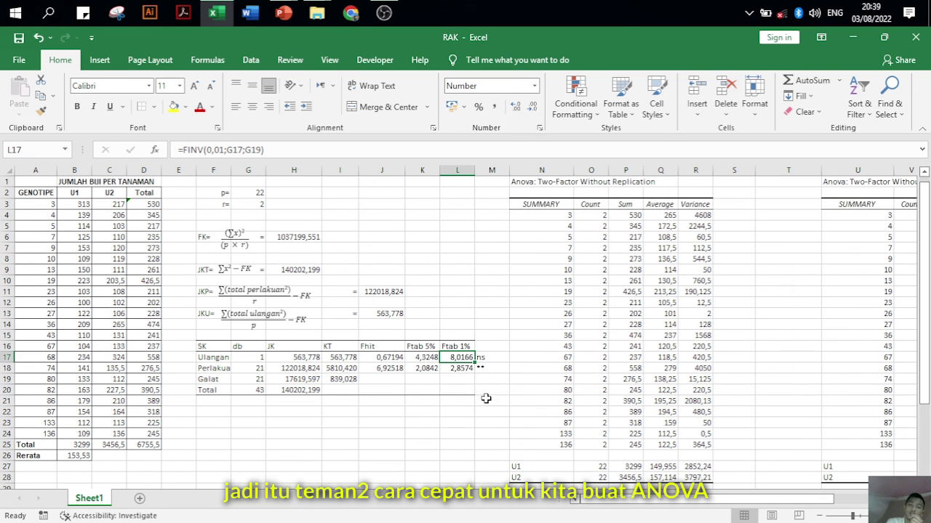
click(486, 247)
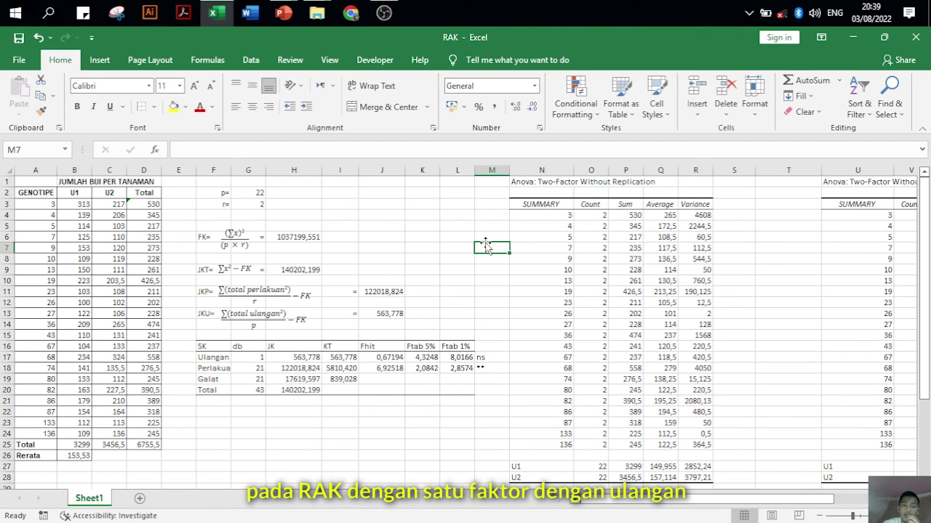
click(58, 194)
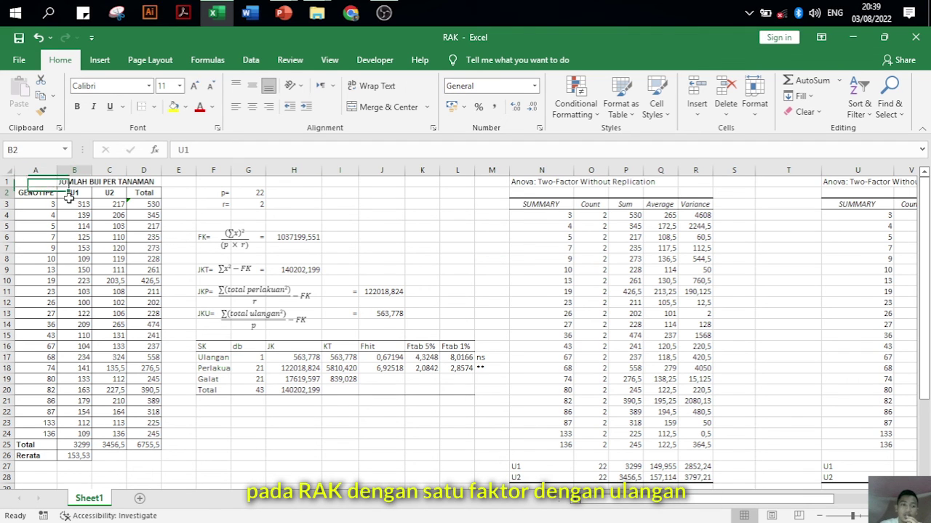
click(54, 205)
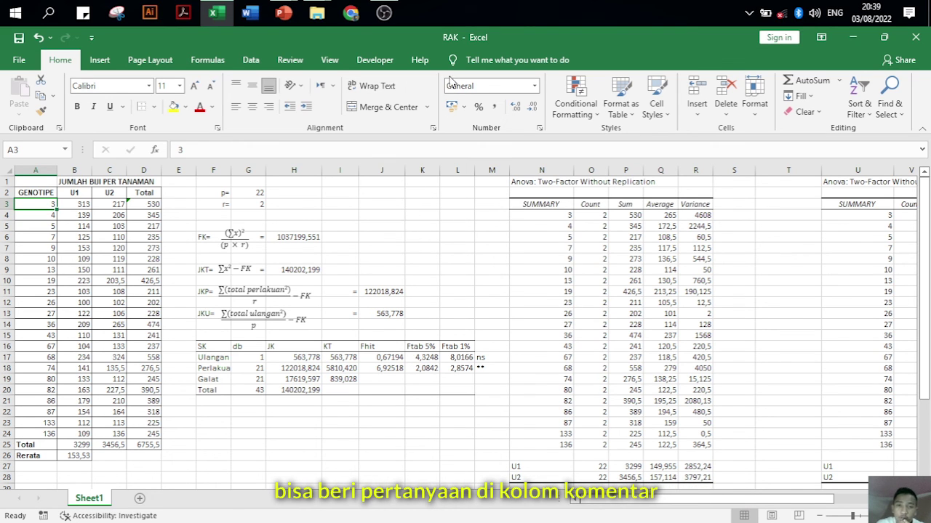
click(448, 270)
click(452, 205)
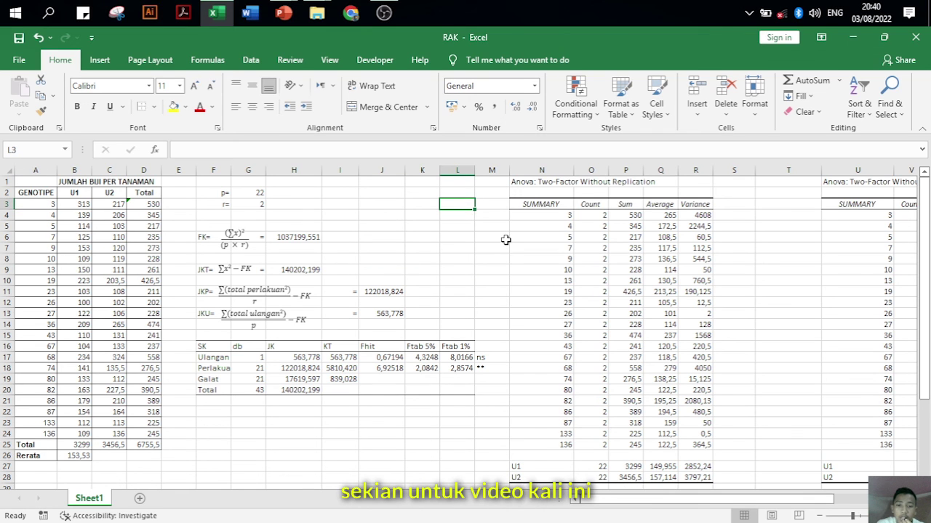